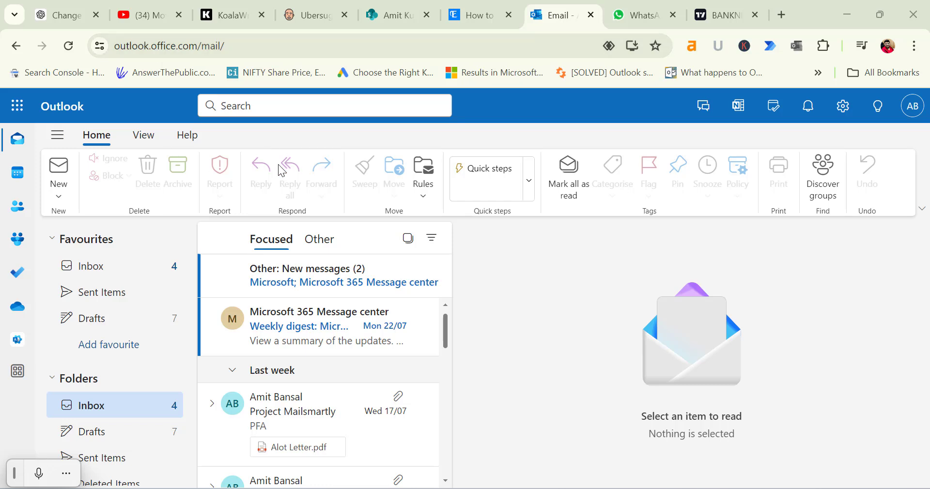
Create and save an Outlook mail folder named 'Emails from Bank'.
scroll(78, 260, "down", 2)
scroll(78, 261, "down", 2)
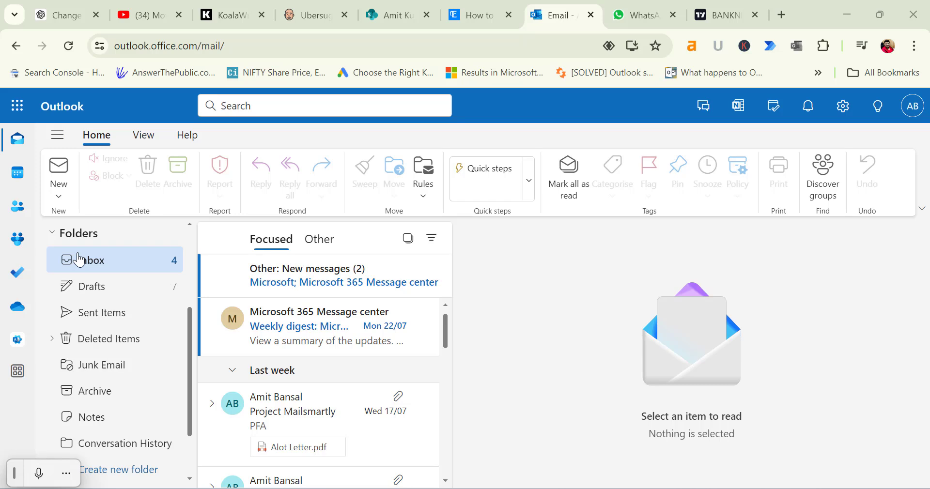
scroll(85, 338, "up", 2)
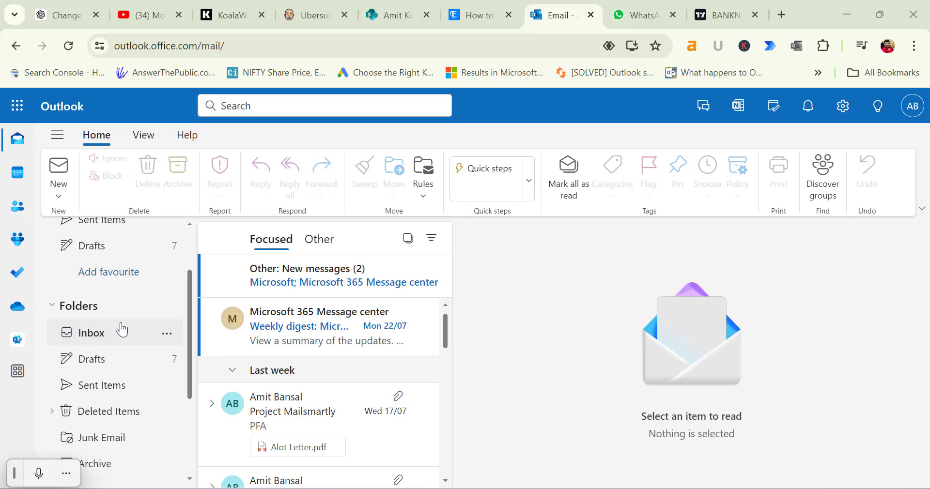
scroll(122, 329, "up", 2)
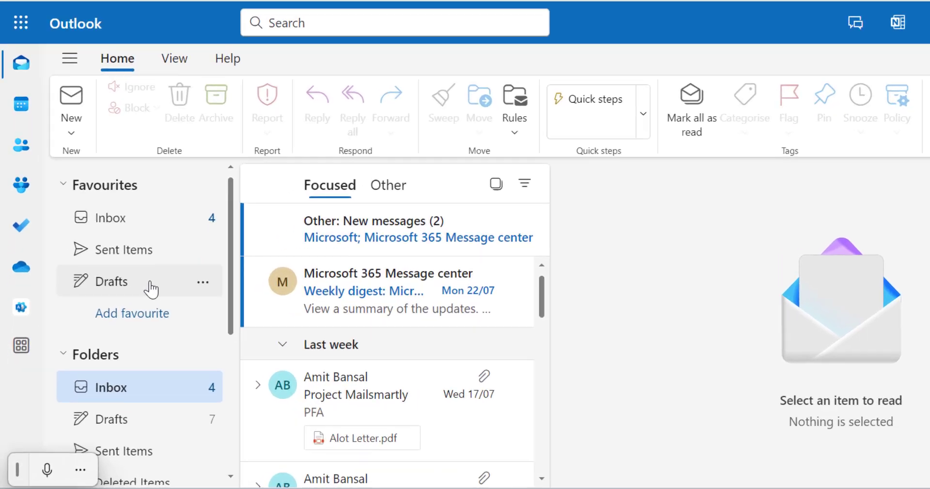
scroll(122, 329, "down", 5)
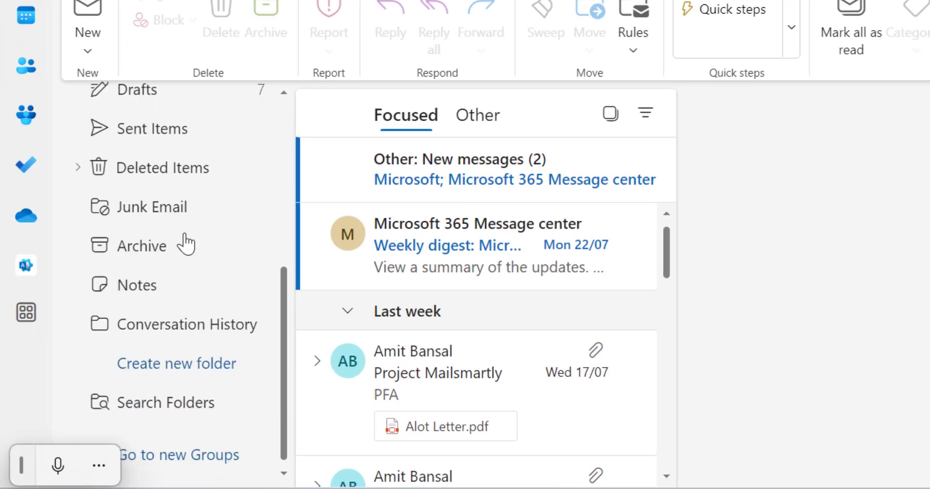
scroll(180, 266, "up", 2)
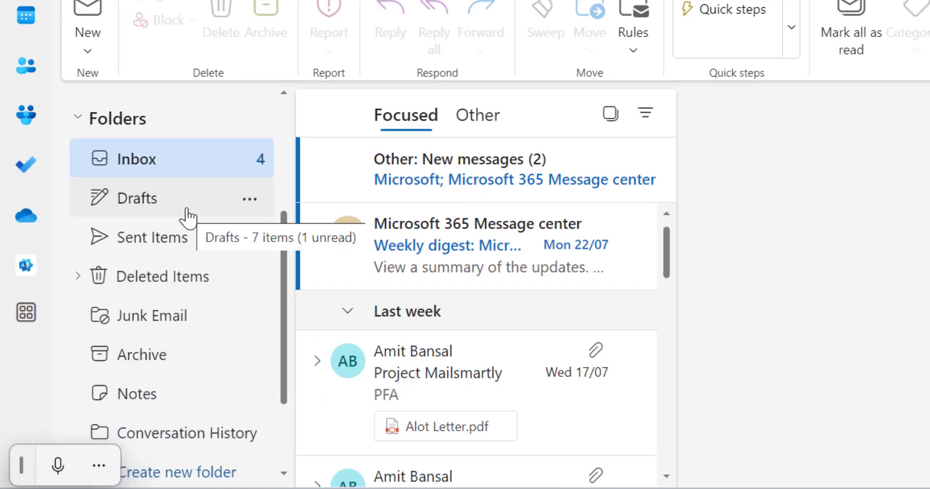
scroll(187, 217, "down", 3)
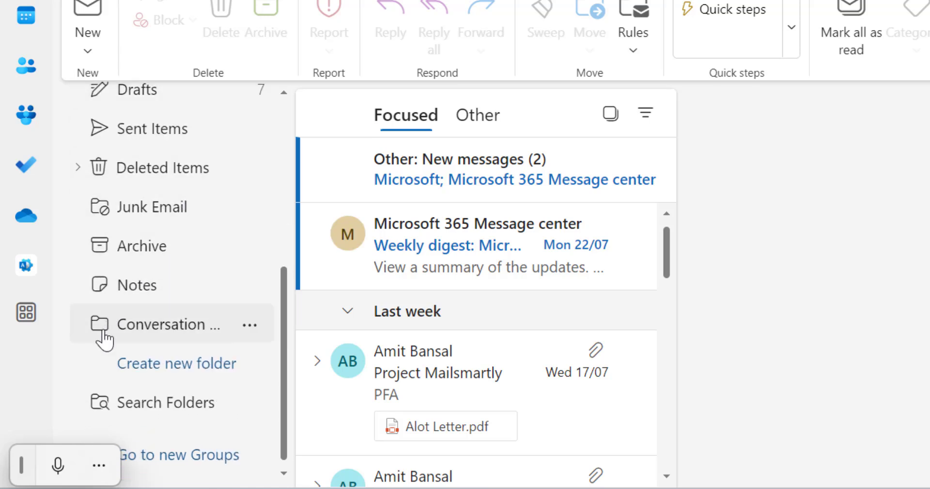
left_click(174, 371)
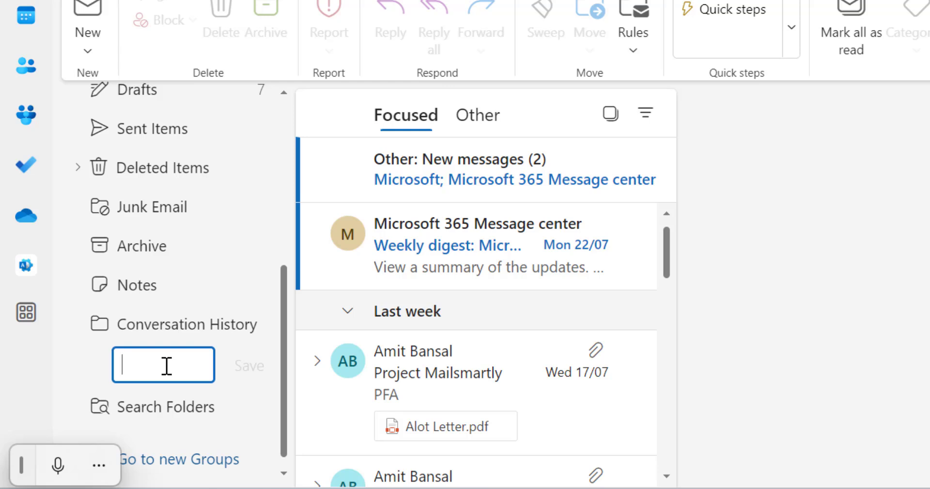
type("Email")
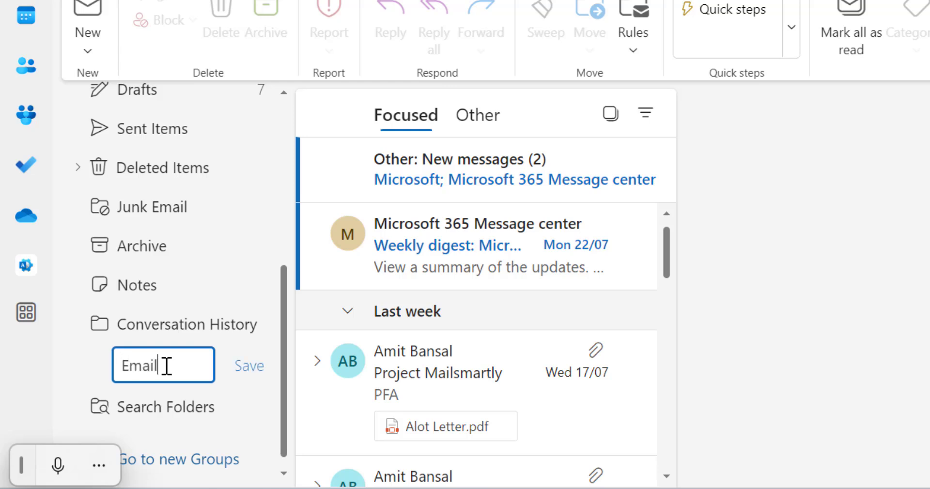
type("s from Bank")
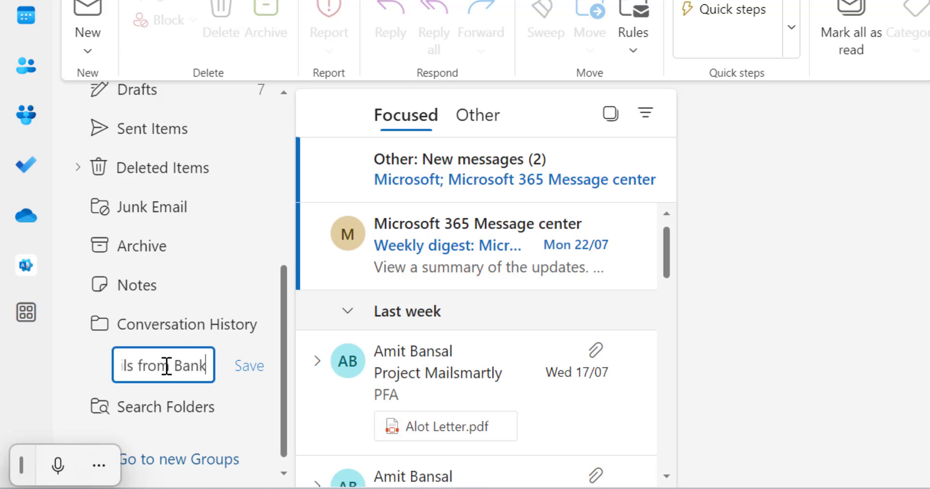
left_click(248, 373)
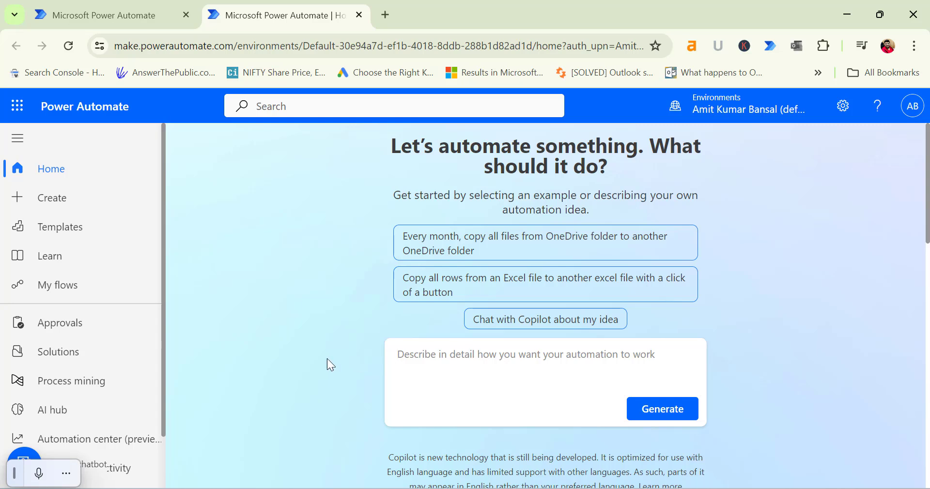
Scroll through the Power Automate Home page.
scroll(351, 231, "down", 3)
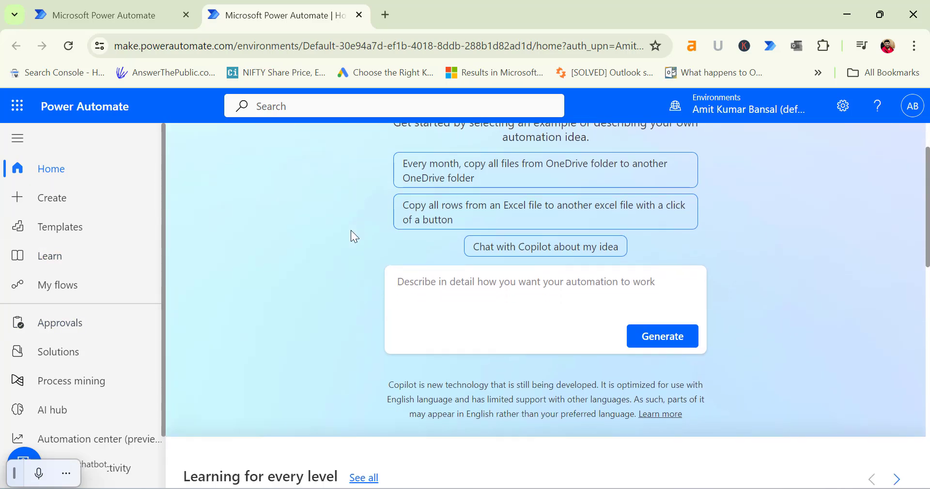
scroll(352, 232, "down", 3)
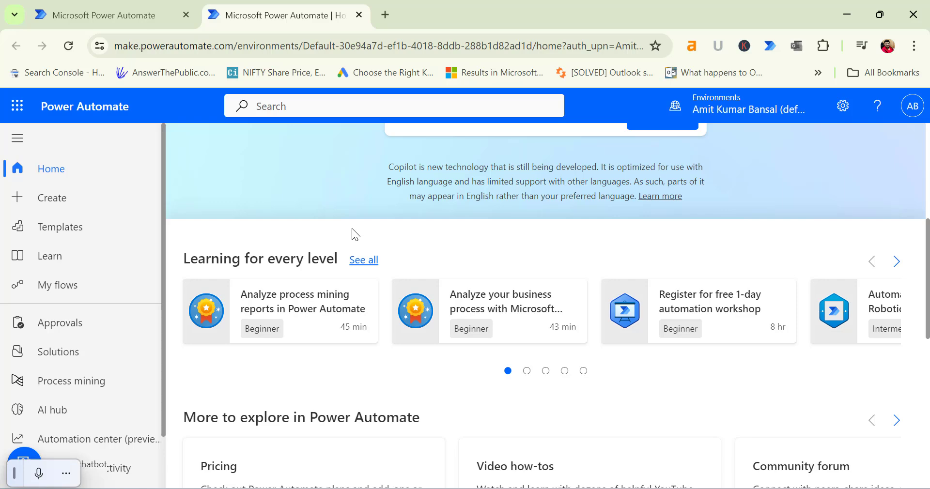
scroll(352, 228, "down", 3)
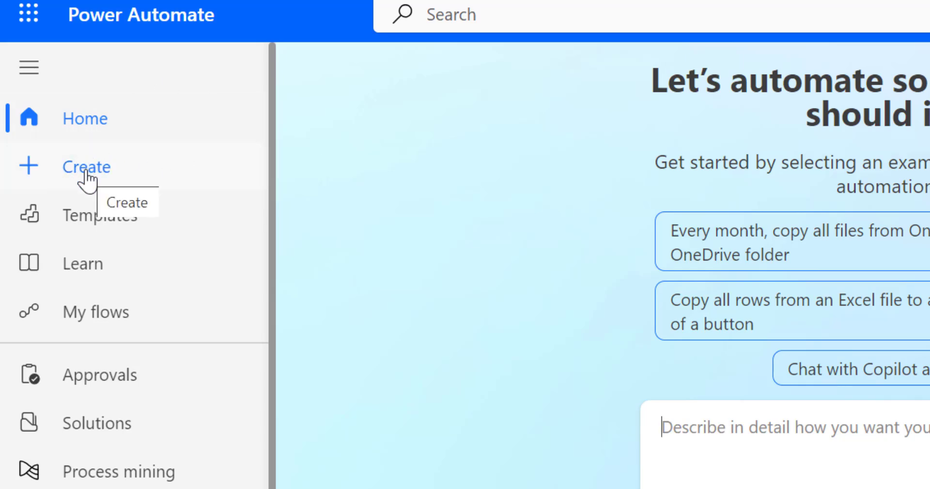
Start an instant cloud flow from the Create page.
left_click(86, 175)
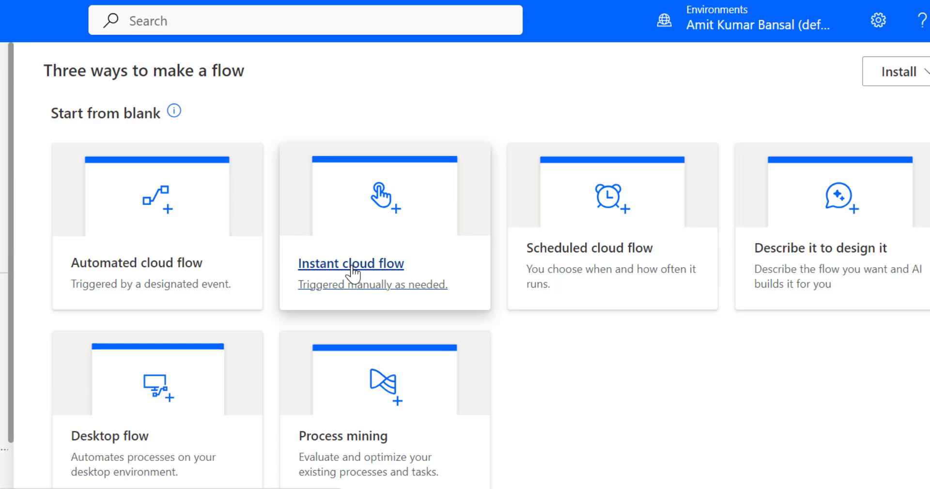
left_click(352, 268)
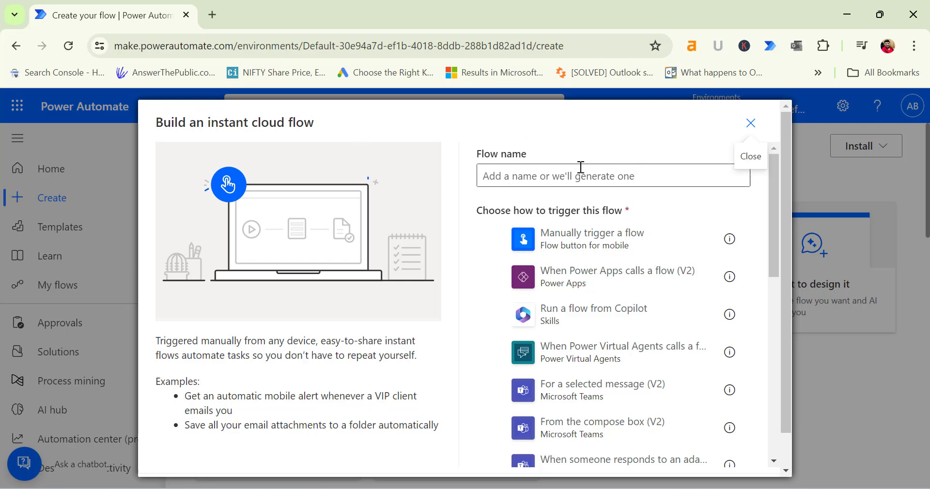
Enter 'Move Emails' as the flow name, correcting a typo.
left_click(634, 174)
key("super+h")
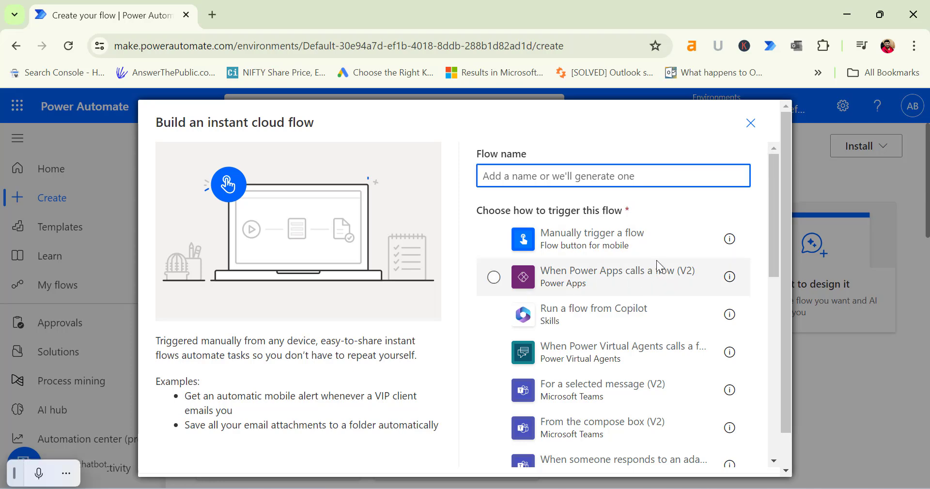
scroll(659, 267, "down", 10)
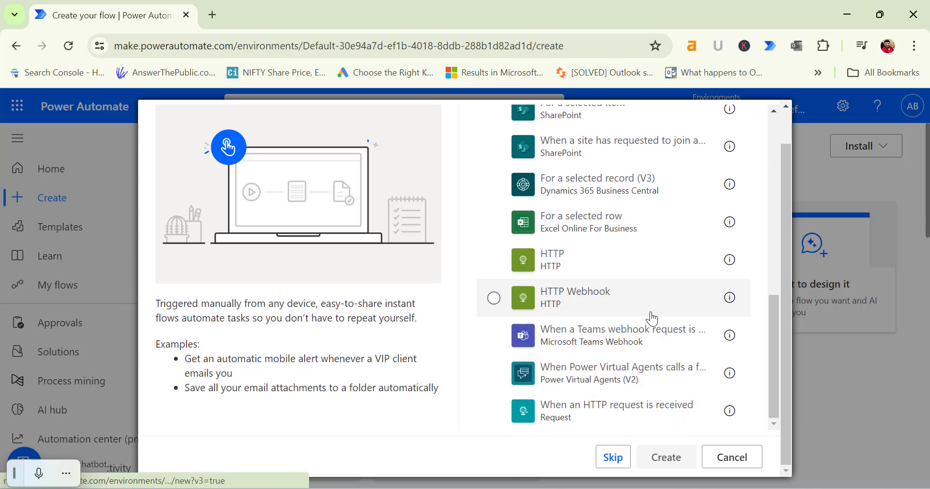
scroll(652, 315, "up", 8)
scroll(655, 310, "up", 2)
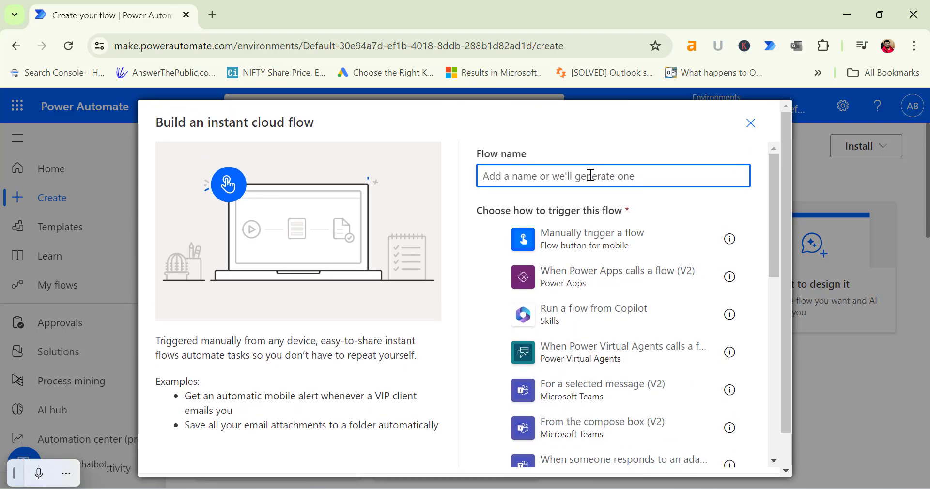
type("Move EMai")
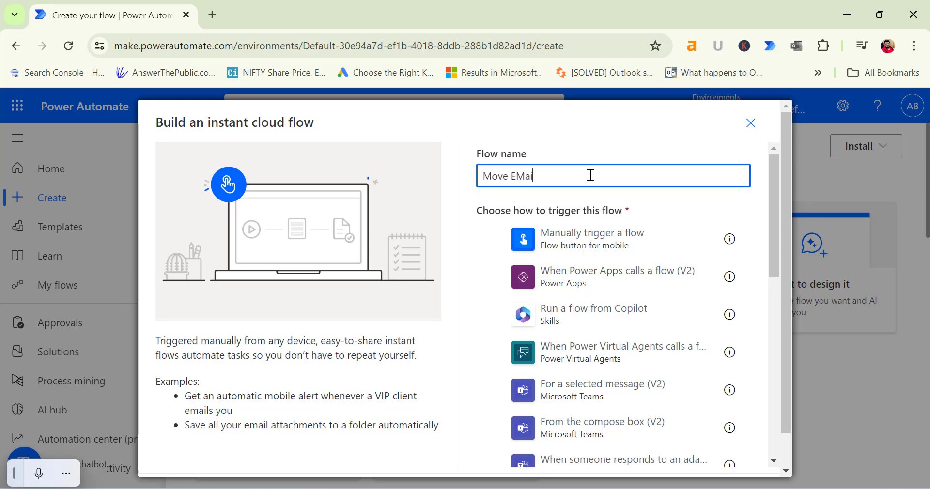
type("ls")
key("BackSpace")
key("BackSpace")
key("BackSpace")
key("BackSpace")
key("BackSpace")
type("mails")
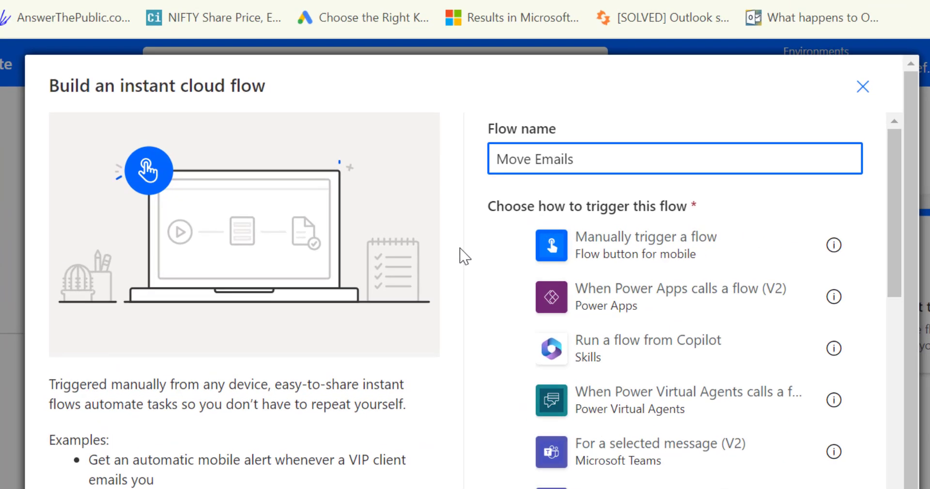
scroll(838, 333, "down", 5)
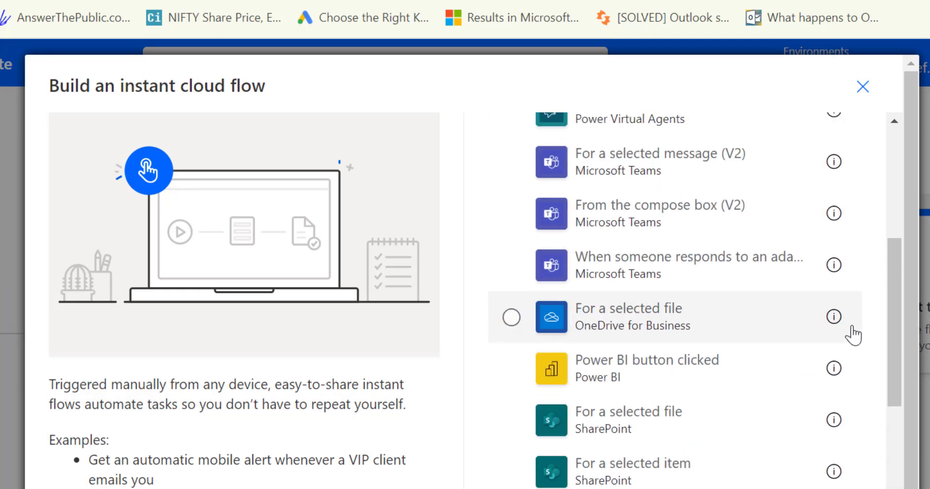
scroll(852, 332, "up", 5)
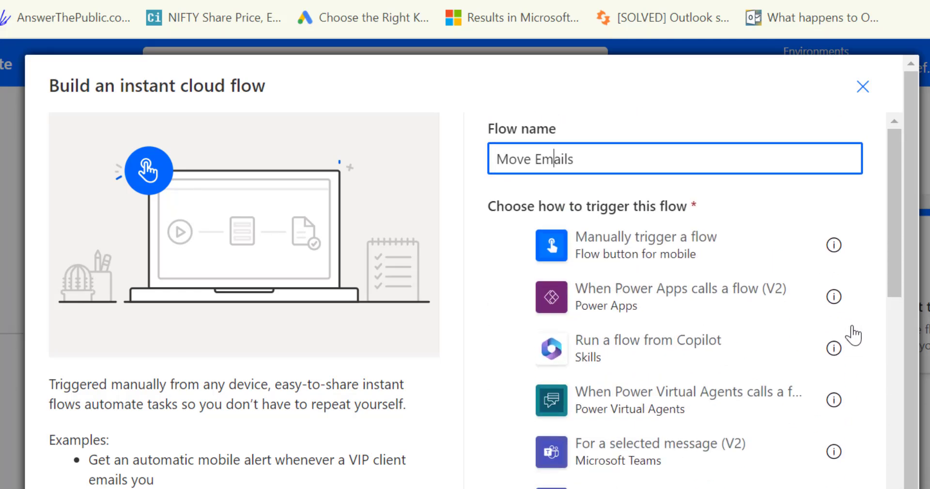
Choose the 'Manually trigger a flow' trigger and create the flow.
left_click(645, 260)
scroll(648, 263, "down", 5)
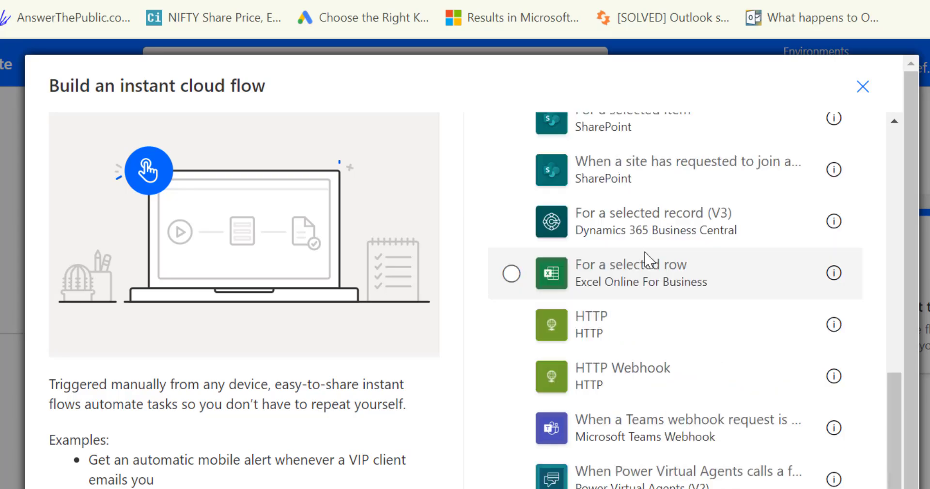
scroll(785, 395, "down", 3)
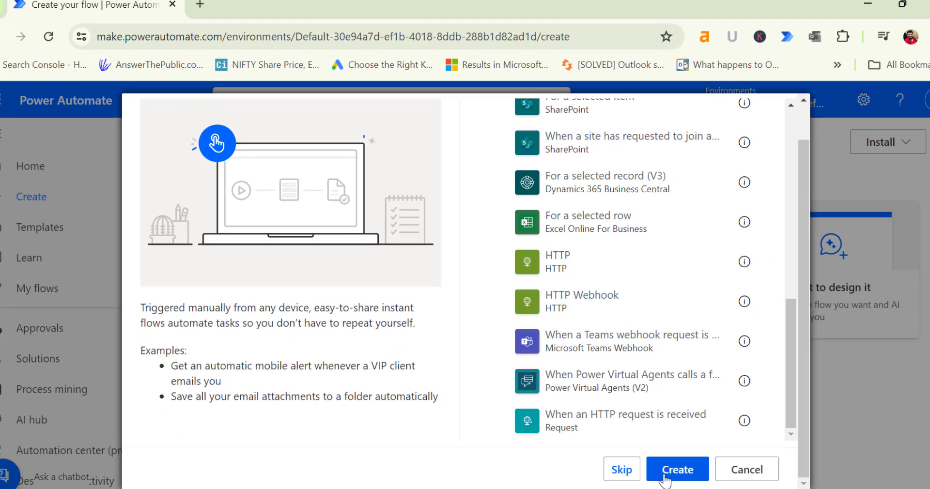
left_click(677, 469)
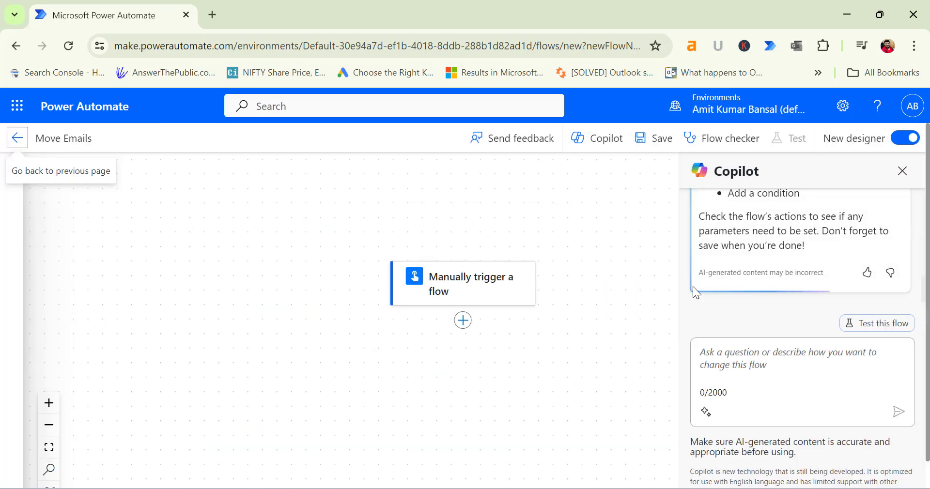
Recentre the trigger card and reveal the add-step option beneath it.
left_click_drag(605, 302, 517, 269)
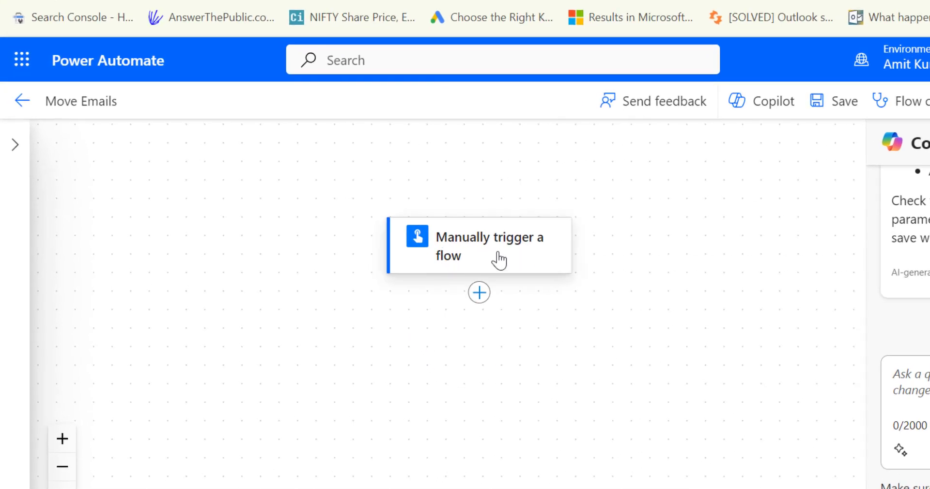
left_click(480, 295)
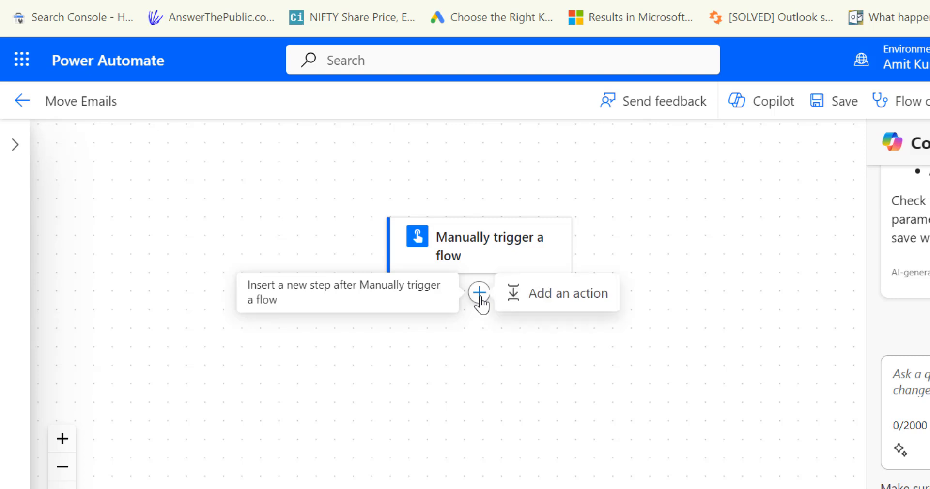
Search 'get emails' and add the Office 365 Outlook Get emails (V3) action.
left_click(587, 298)
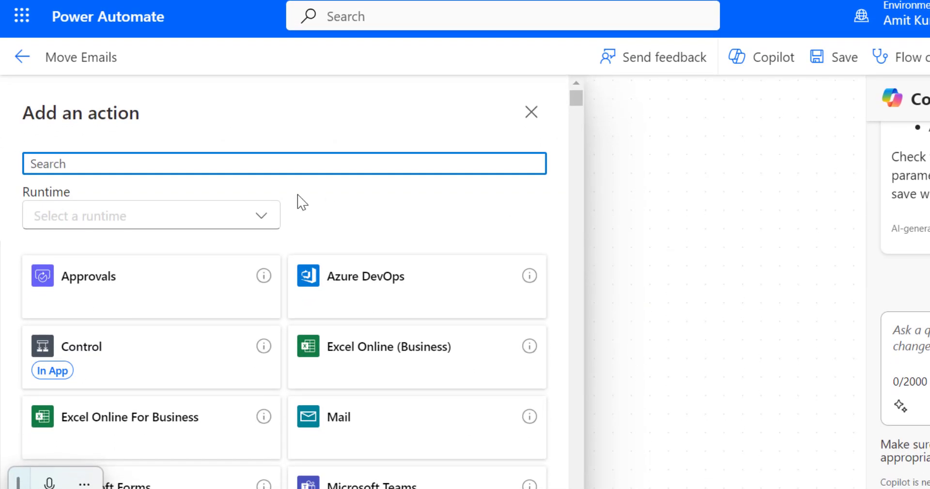
left_click(202, 163)
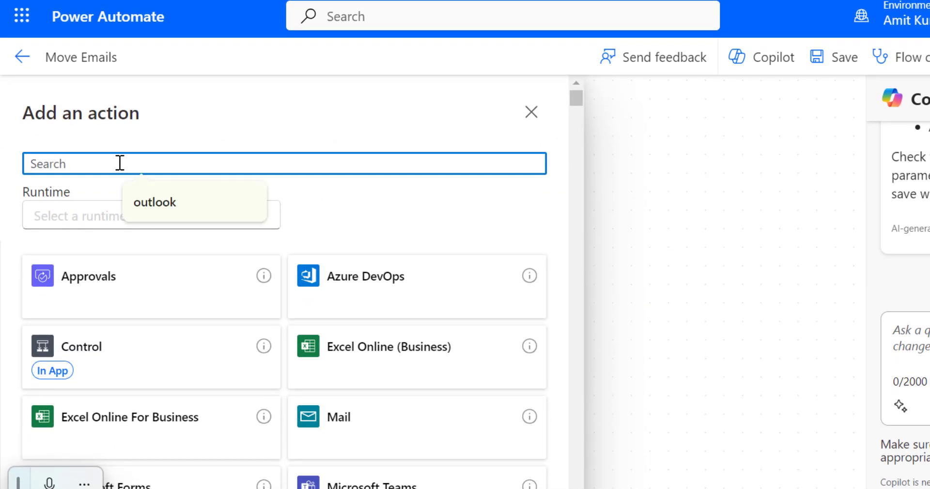
type("get emails")
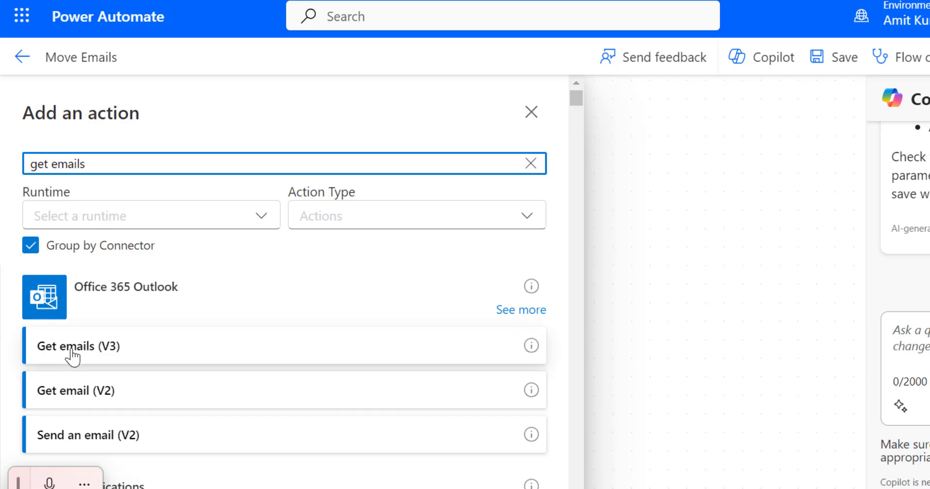
left_click(145, 350)
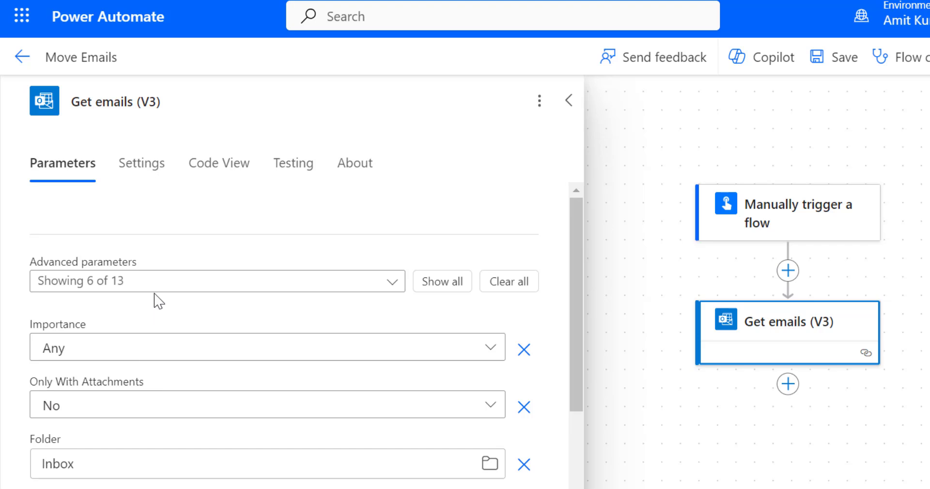
Show all Get emails (V3) advanced parameters and set Subject Filter to 'Test'.
left_click(439, 286)
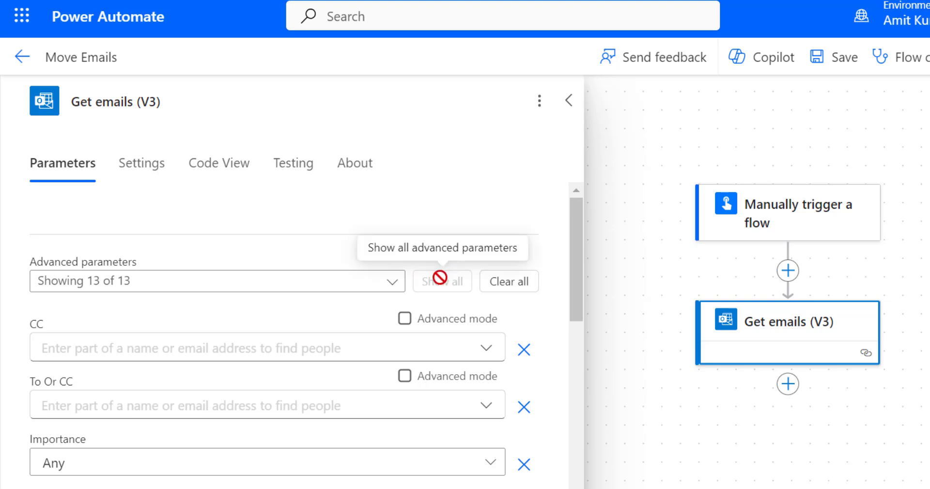
scroll(405, 339, "down", 10)
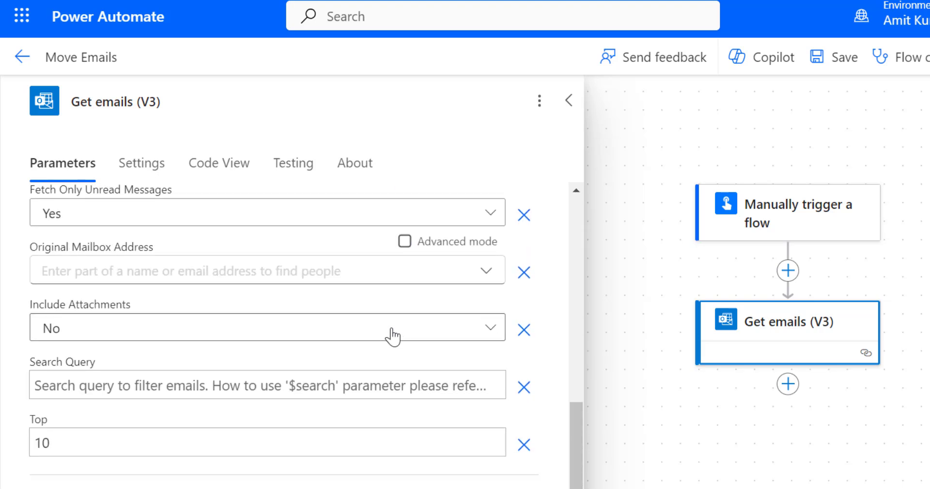
scroll(393, 337, "up", 10)
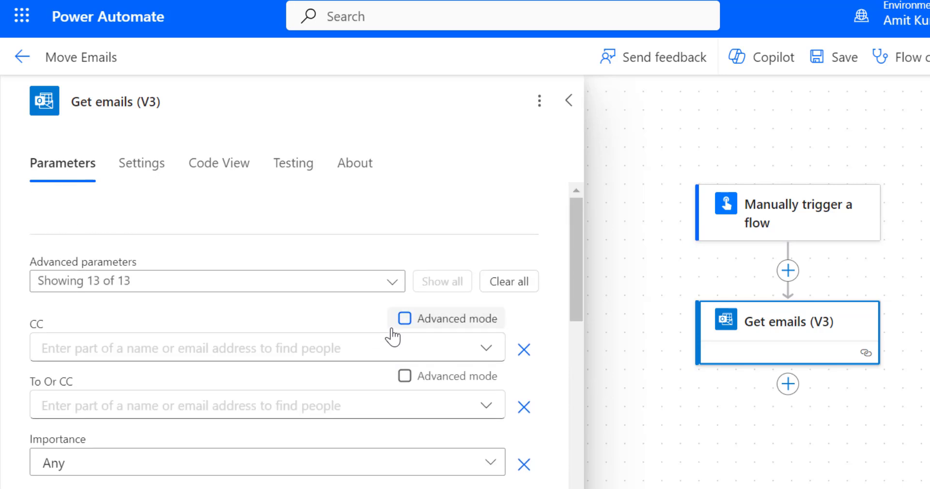
scroll(126, 398, "down", 2)
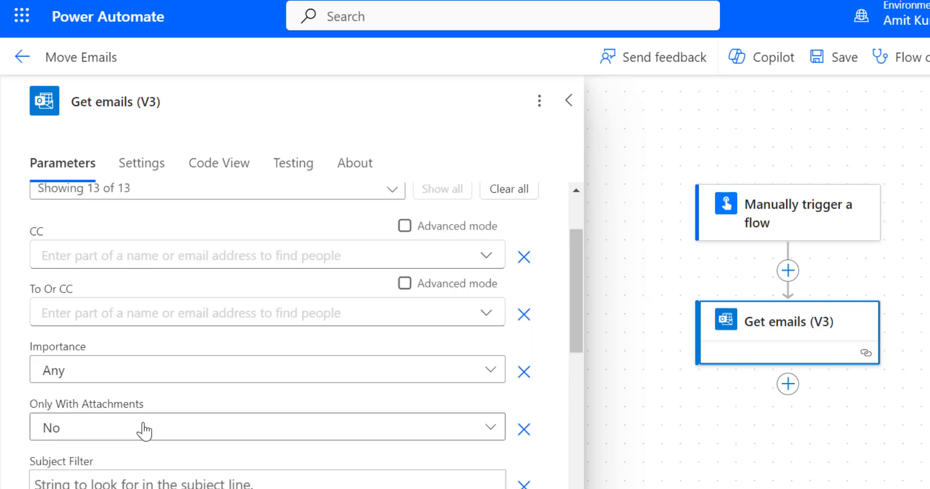
scroll(145, 429, "down", 4)
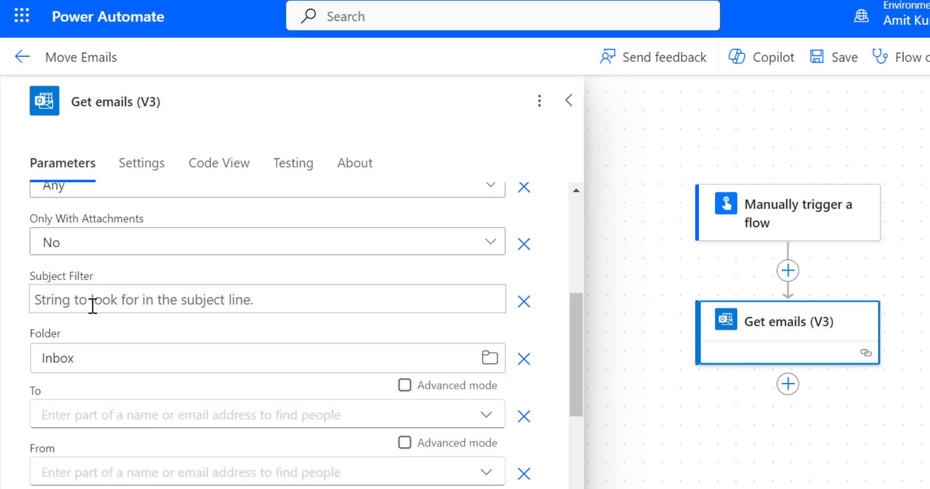
scroll(158, 359, "down", 4)
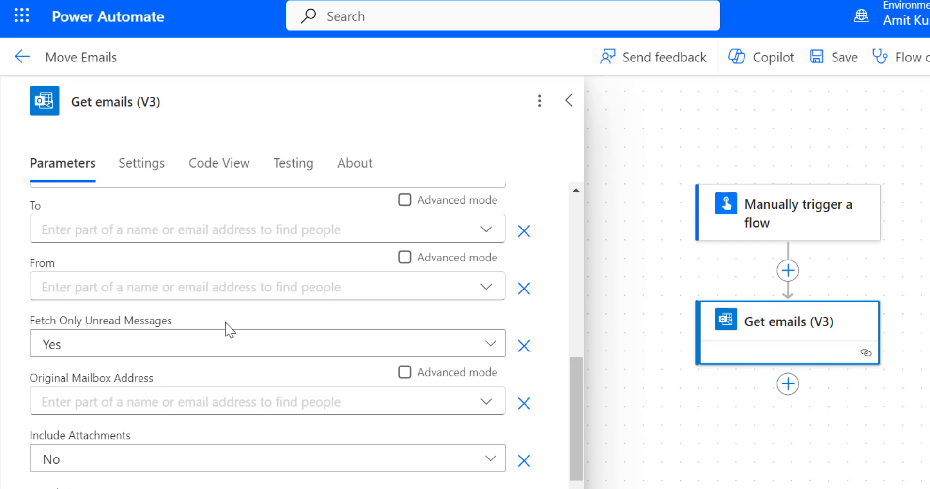
scroll(228, 329, "up", 4)
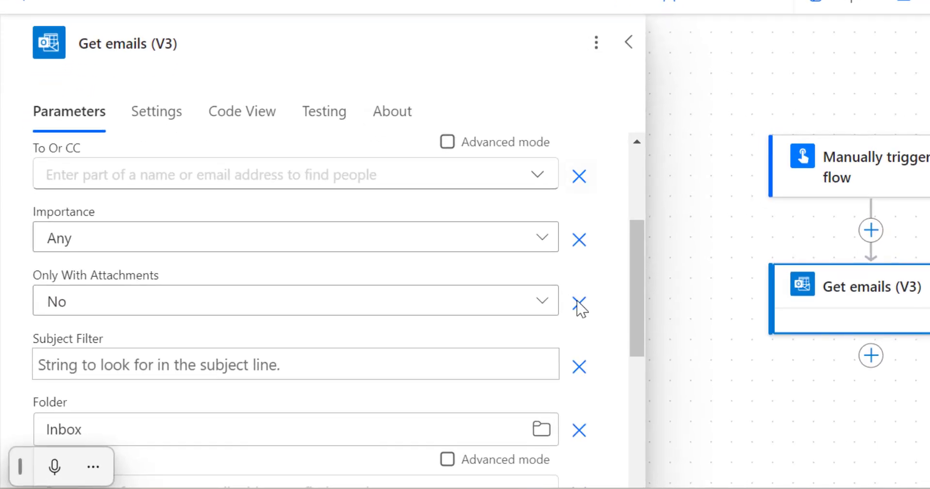
left_click(104, 366)
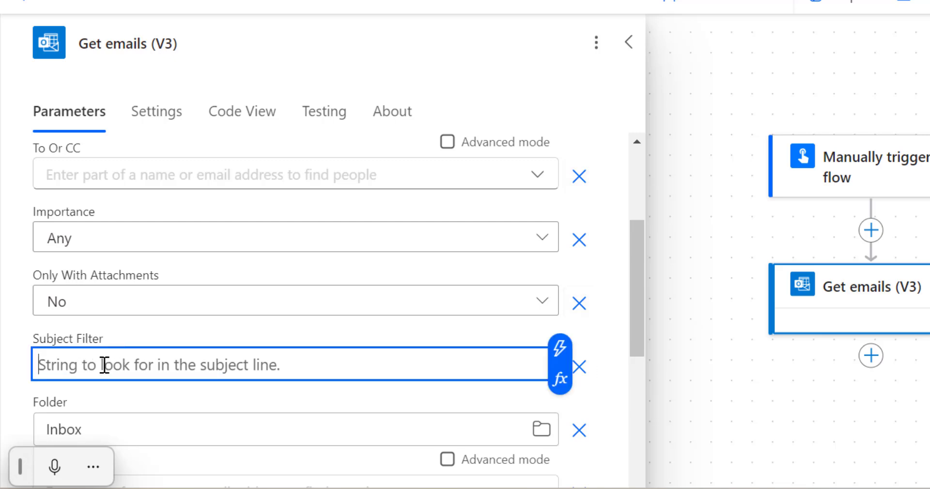
type("Test")
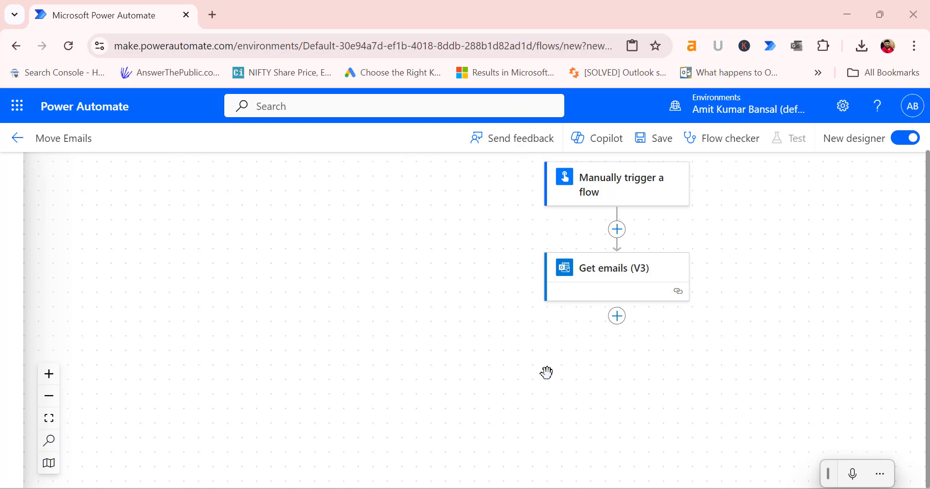
Search 'move emails' and add Move email (V2) after Get emails (V3).
left_click(619, 318)
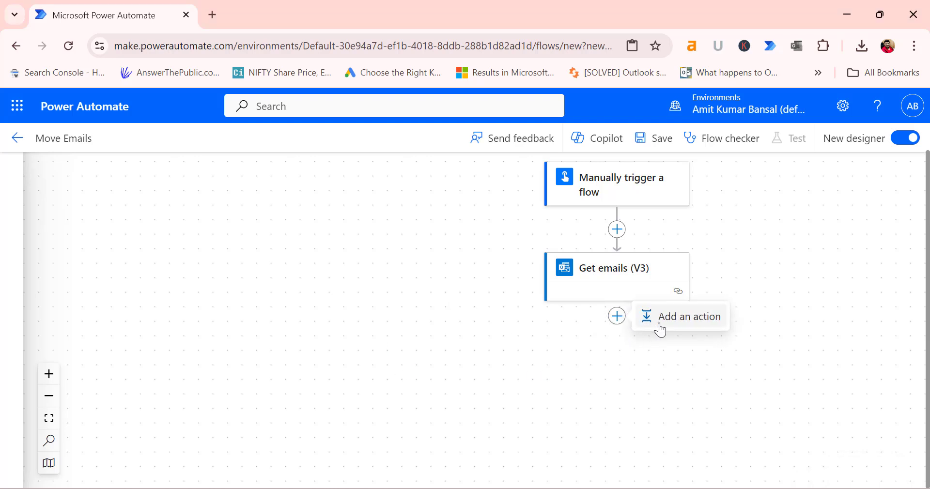
left_click(675, 329)
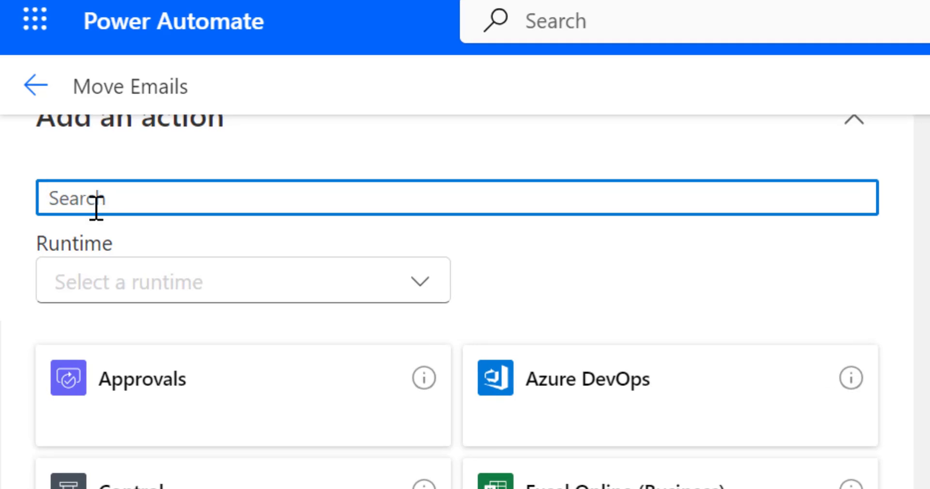
type("move emai")
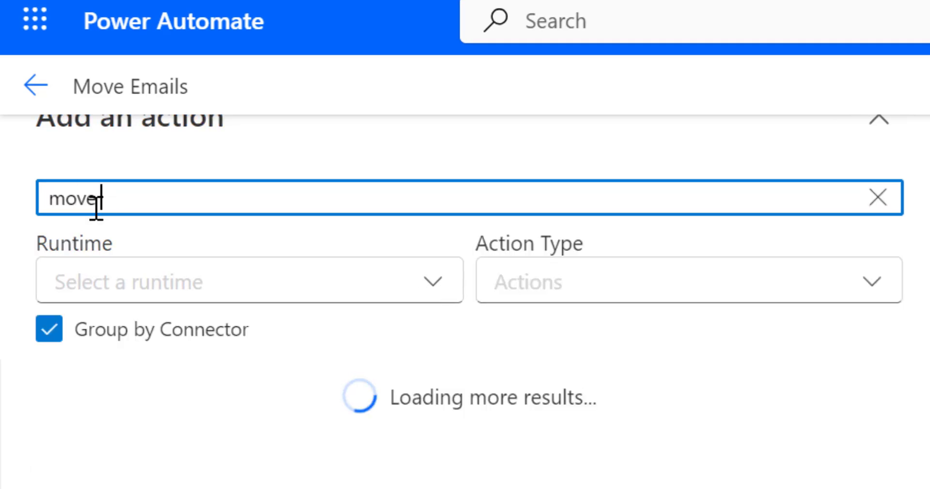
type("ls")
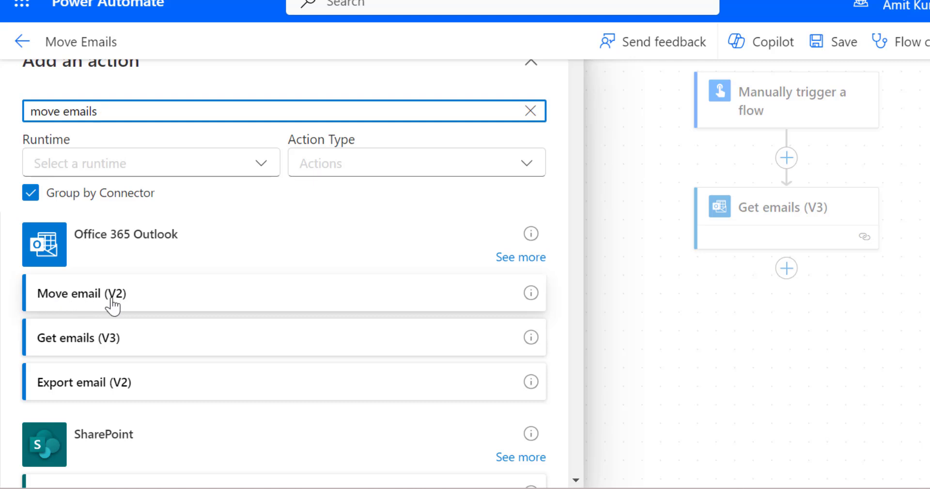
left_click(54, 303)
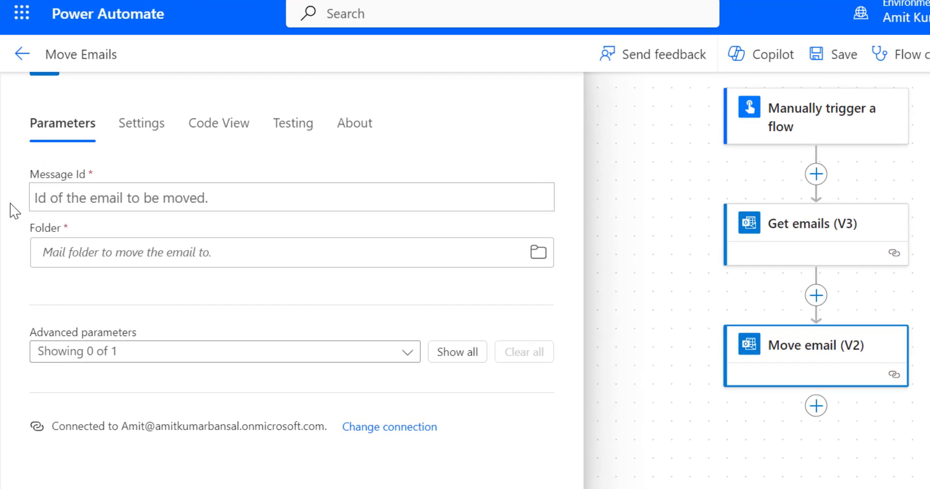
Fill Move email's Message Id with the Get emails (V3) Message Id dynamic value.
left_click(145, 198)
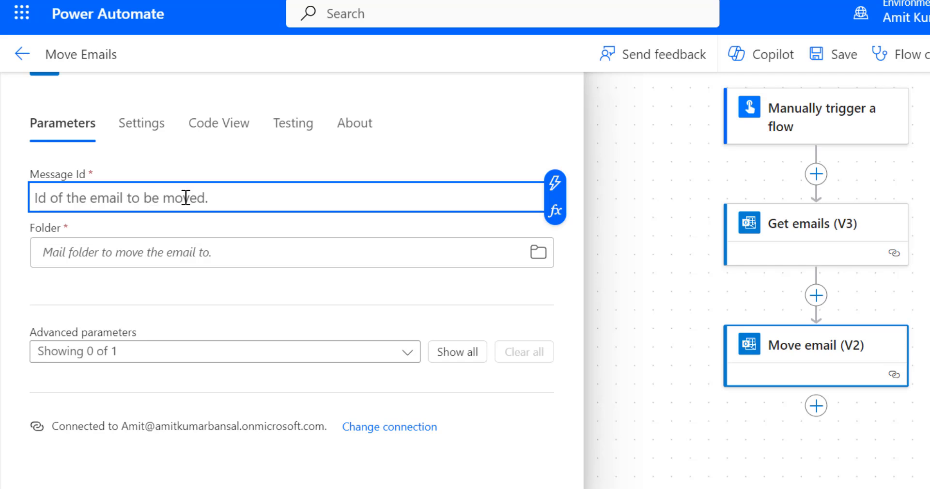
left_click(79, 246)
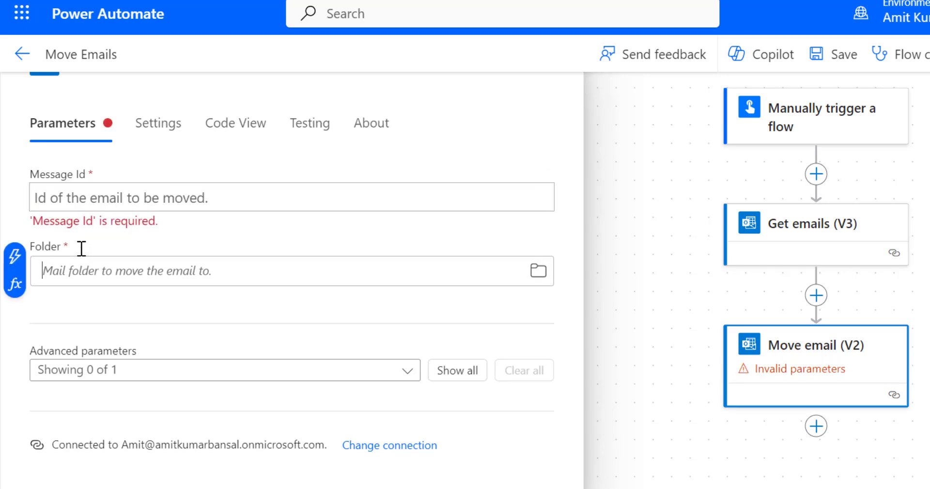
left_click(145, 198)
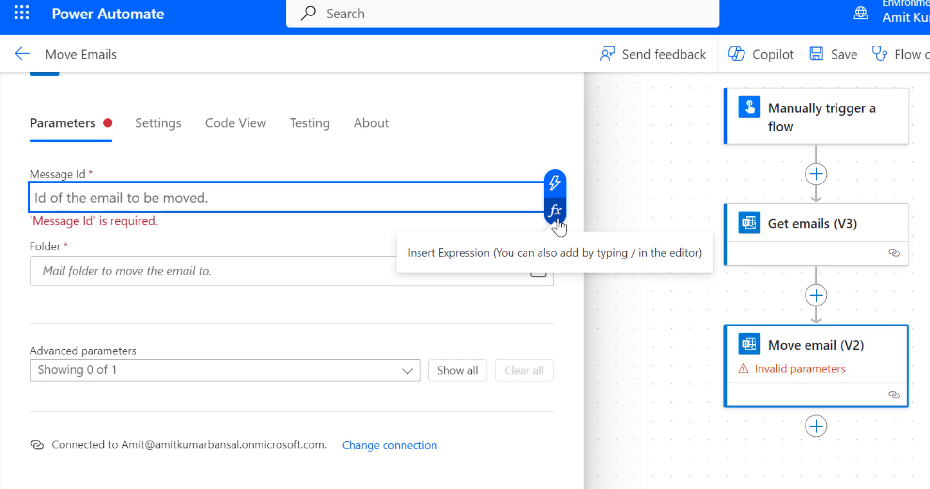
left_click(416, 206)
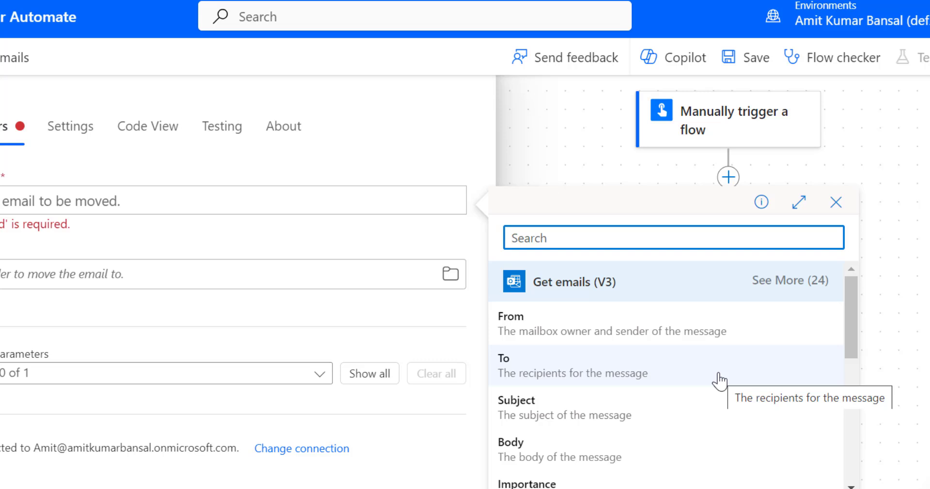
left_click(584, 283)
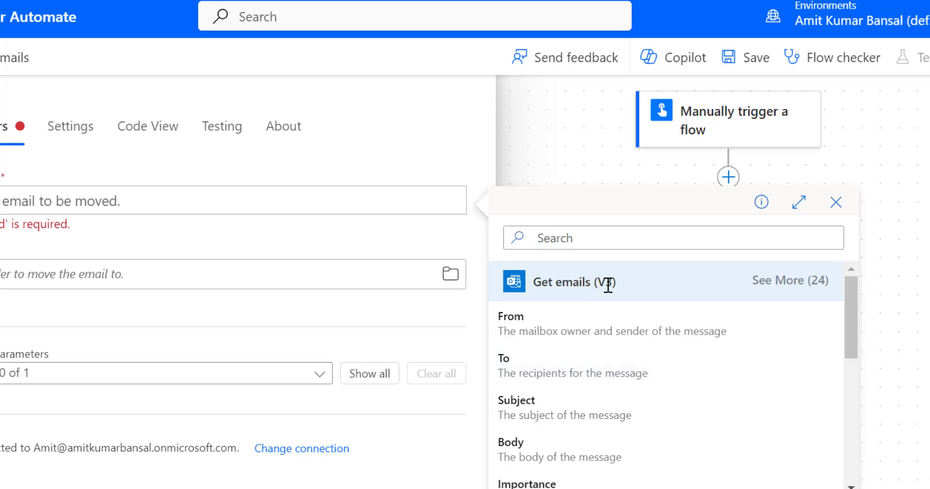
left_click(766, 286)
scroll(764, 364, "down", 4)
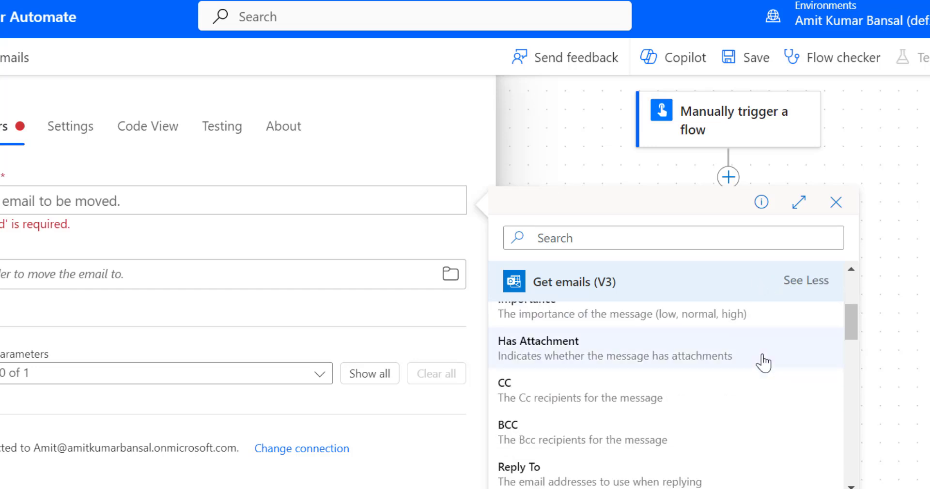
scroll(765, 363, "down", 5)
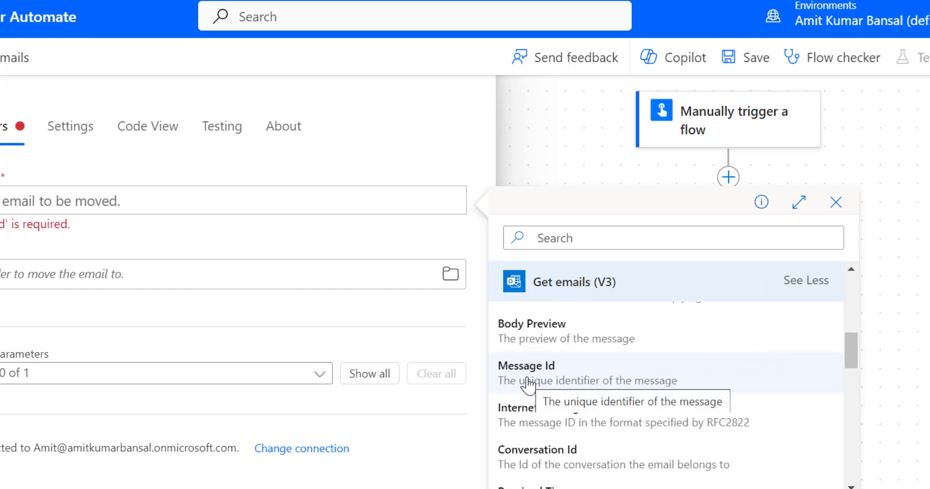
left_click(528, 380)
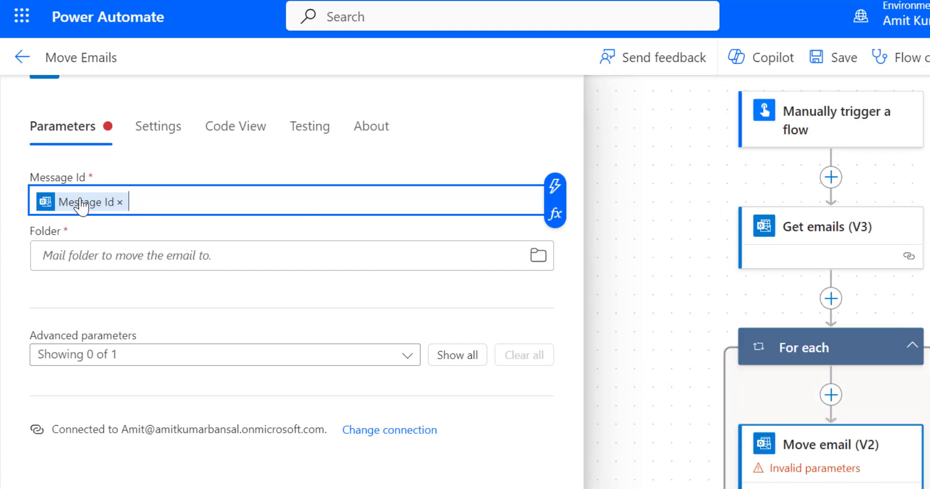
Pick 'Emails from Bank' as the Move email (V2) destination Folder.
left_click(166, 256)
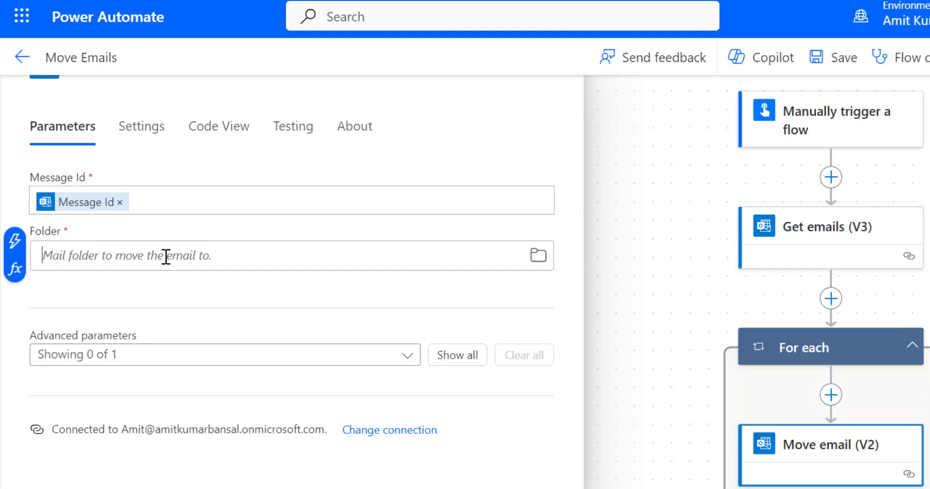
left_click(91, 251)
left_click(539, 259)
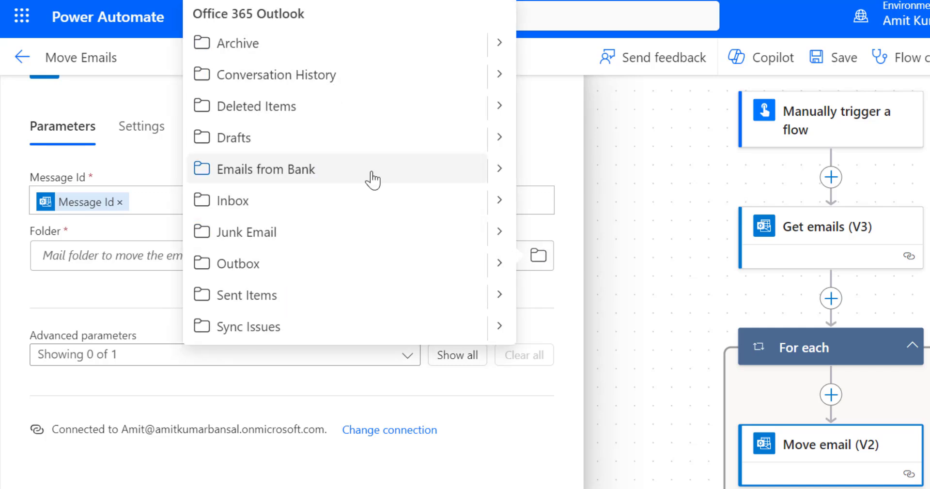
left_click(338, 175)
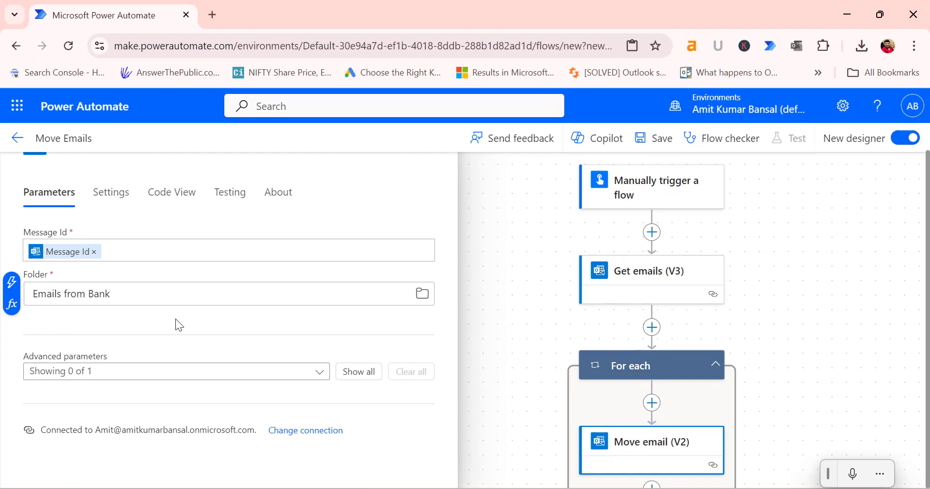
left_click_drag(831, 420, 824, 308)
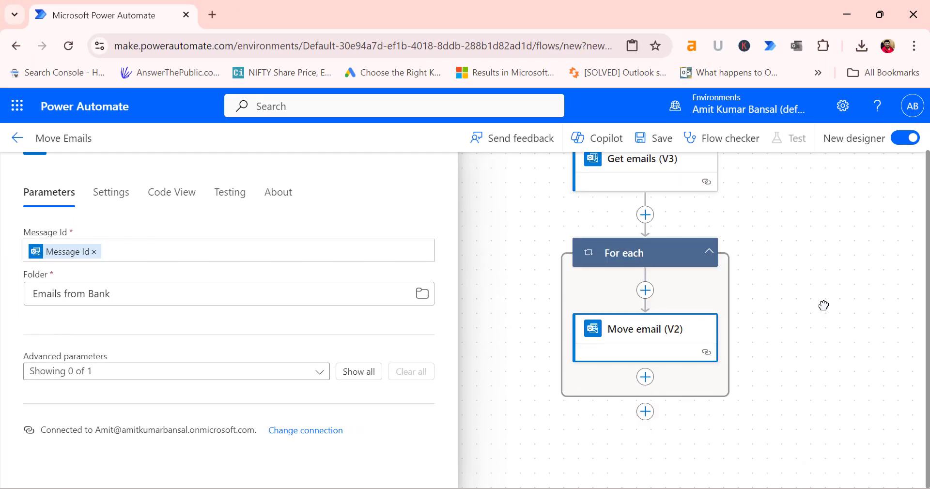
Save the edited Move Emails flow and go back to its details page.
left_click(652, 146)
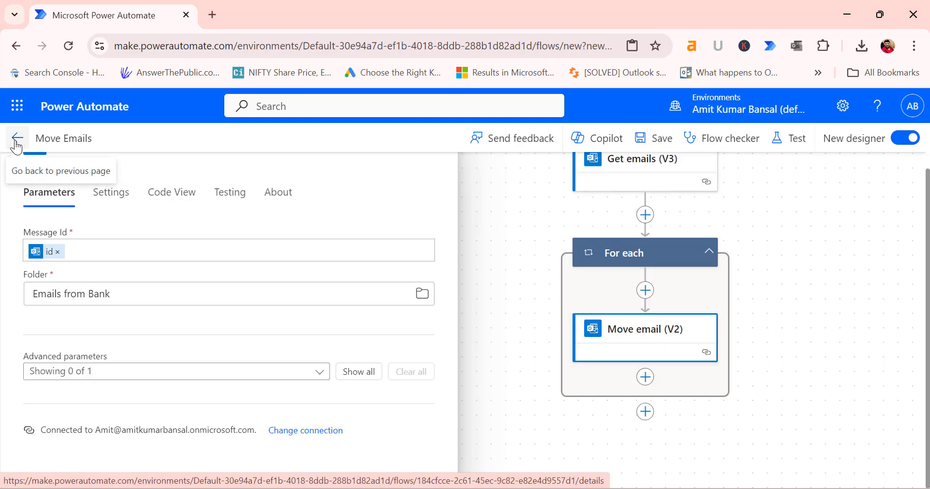
left_click(17, 143)
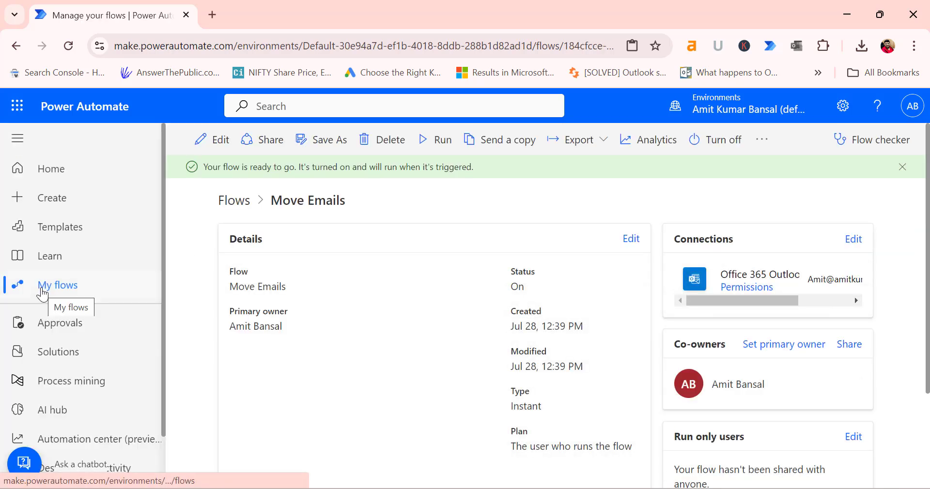
scroll(499, 281, "down", 2)
scroll(494, 297, "up", 2)
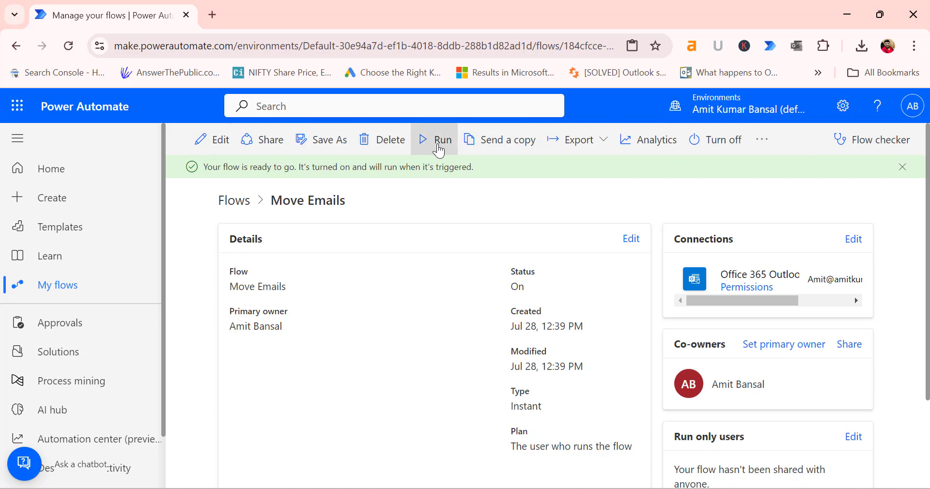
Start a manual run of Move Emails, accepting the Office 365 Outlook connection.
left_click(430, 148)
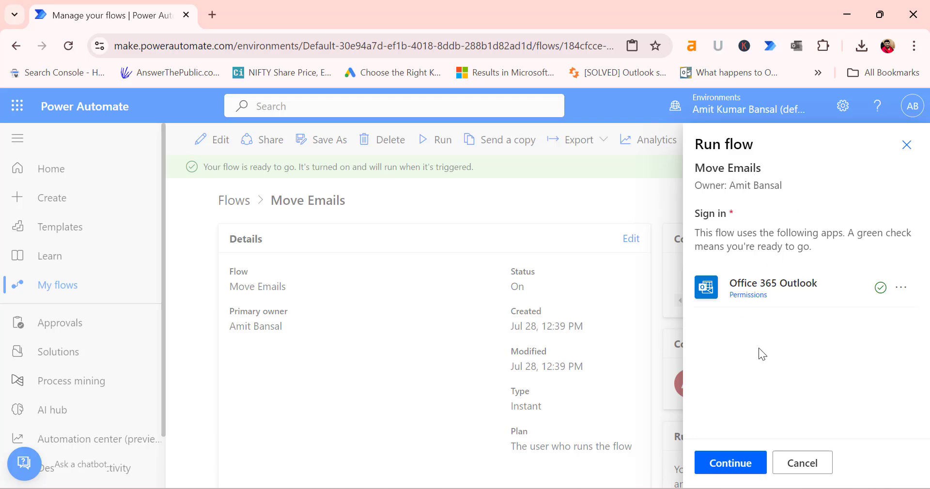
left_click(730, 465)
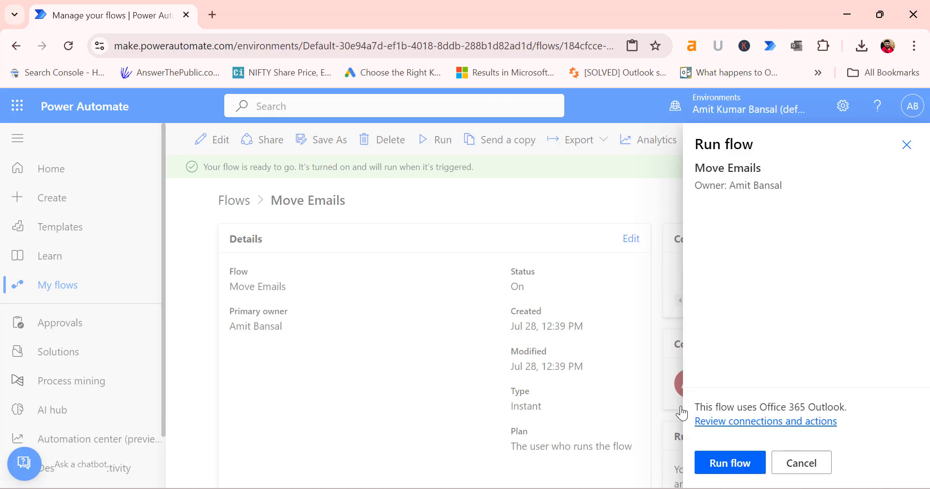
left_click(723, 469)
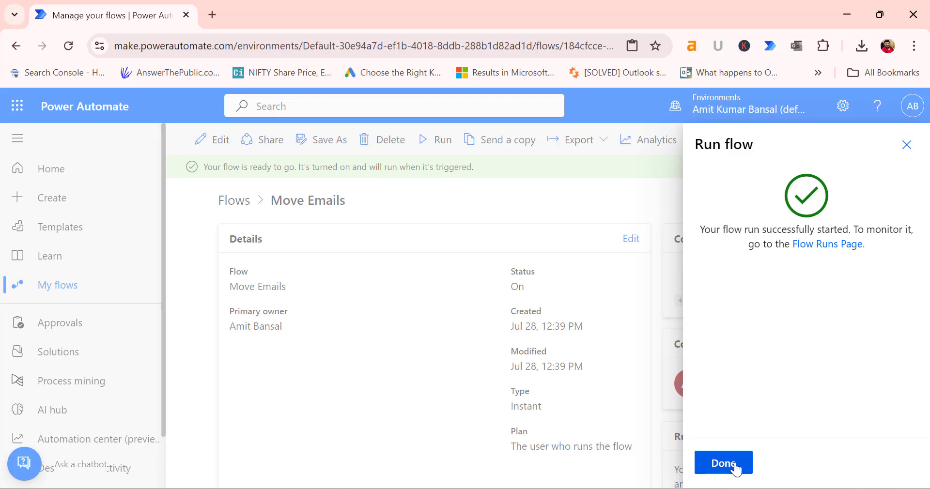
Close the run confirmation and go to Create to make a new flow.
left_click(737, 466)
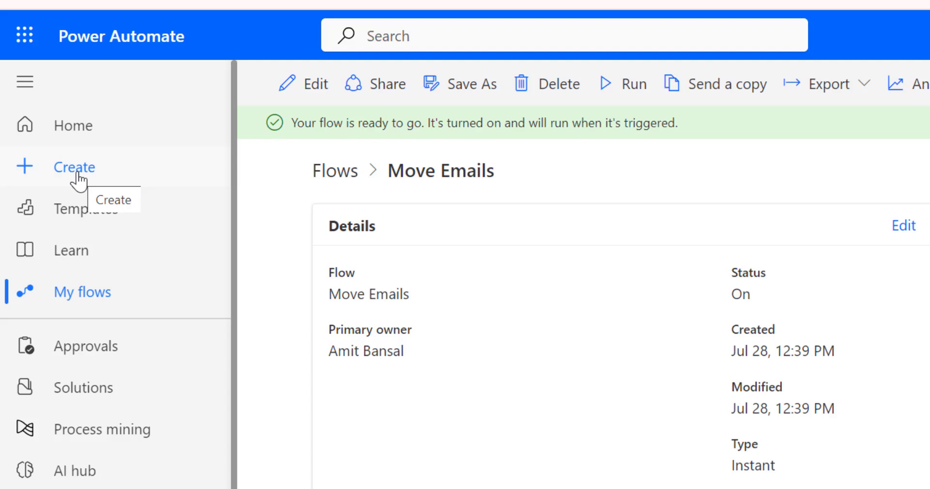
left_click(78, 180)
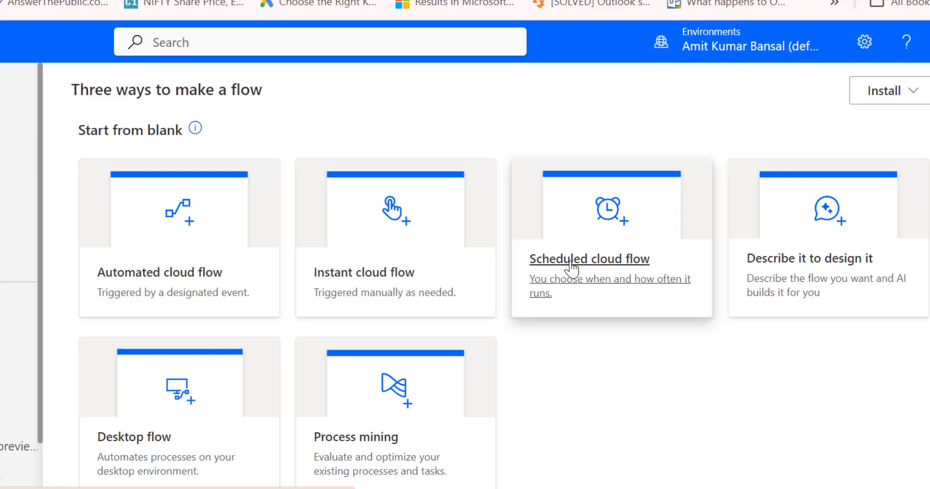
Start a Scheduled cloud flow named 'Move Emails Every Two Days'.
left_click(609, 278)
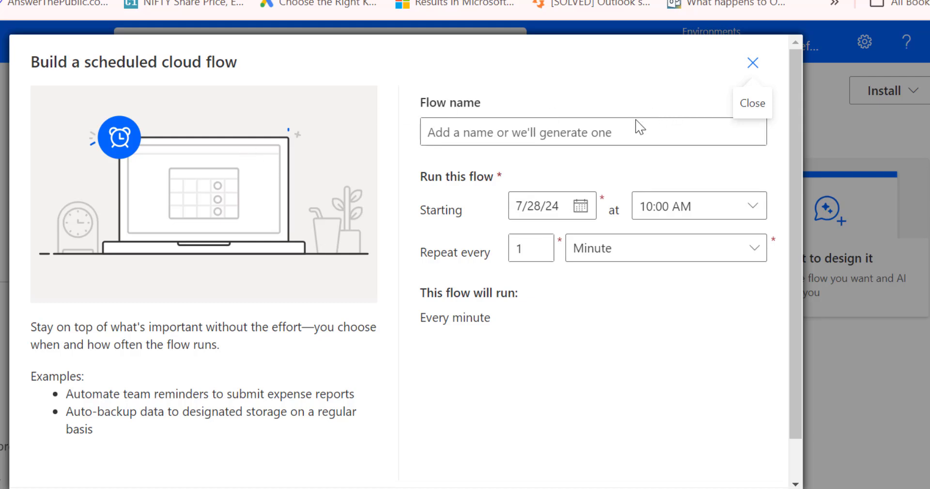
left_click(517, 130)
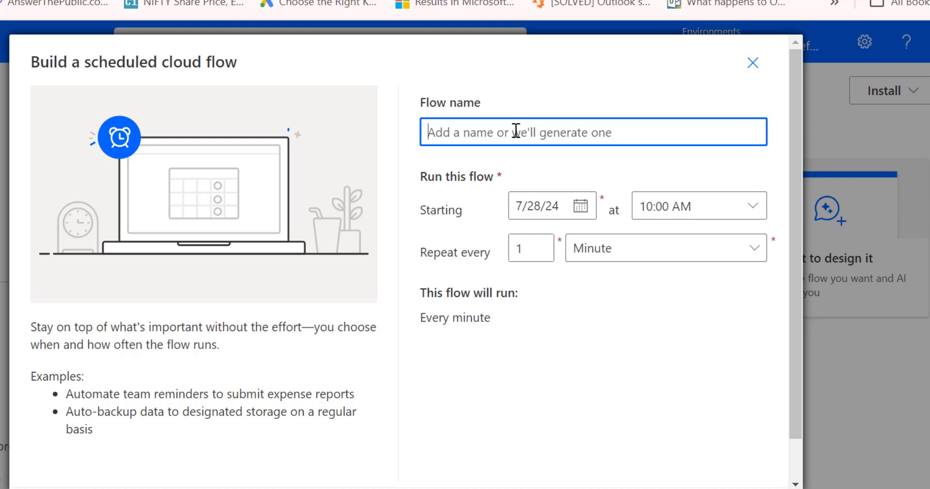
type("Mo")
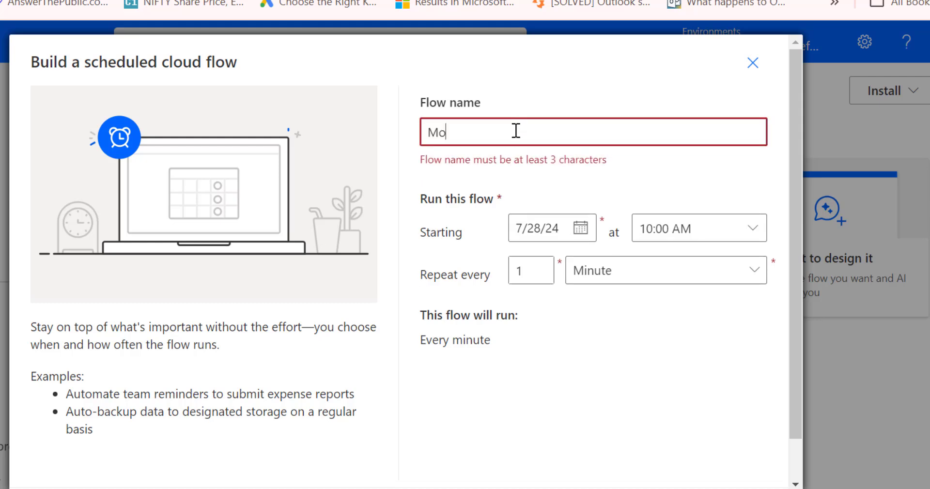
type("ve Emails Ev")
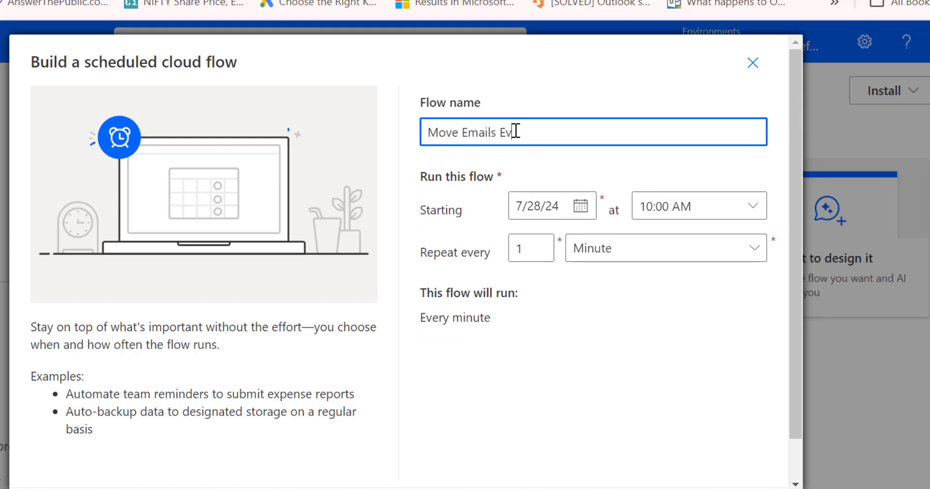
type("ery Two Days")
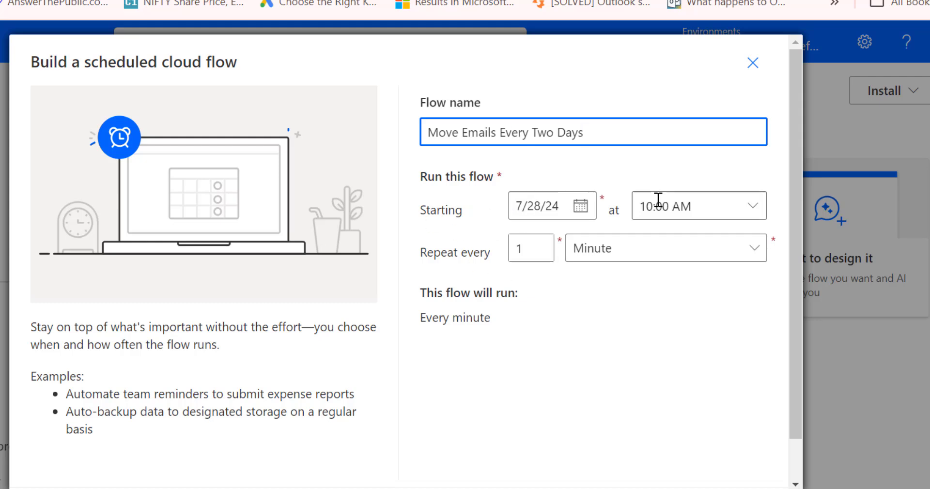
Set the flow's start to July 28, 2024 at 01:15 AM.
left_click(580, 207)
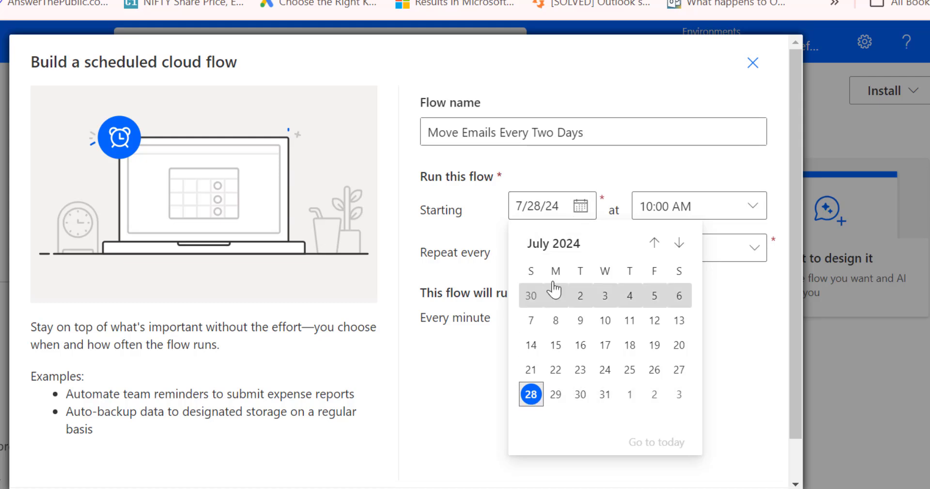
left_click(530, 395)
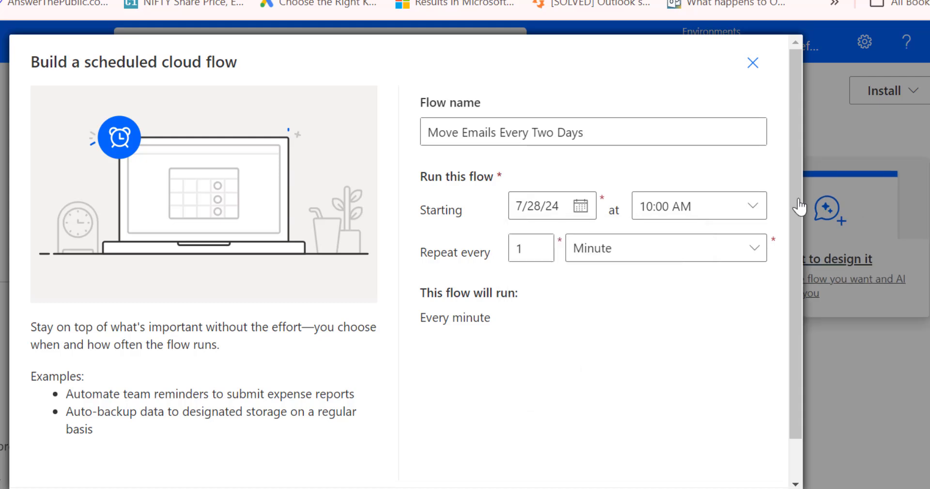
left_click(754, 208)
left_click(696, 211)
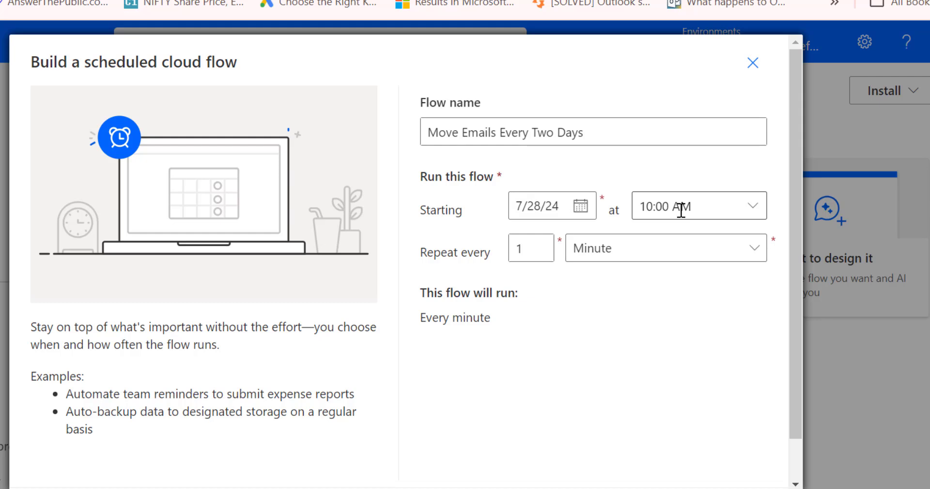
left_click(756, 212)
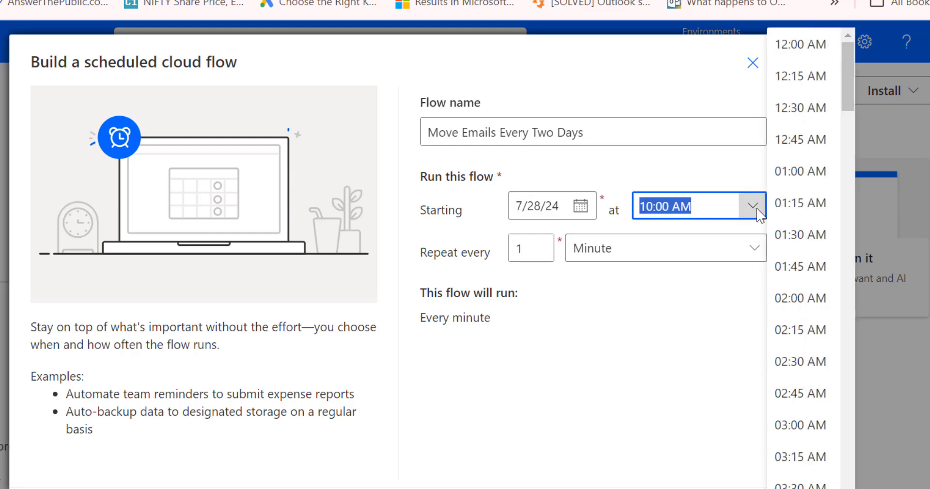
scroll(814, 212, "down", 15)
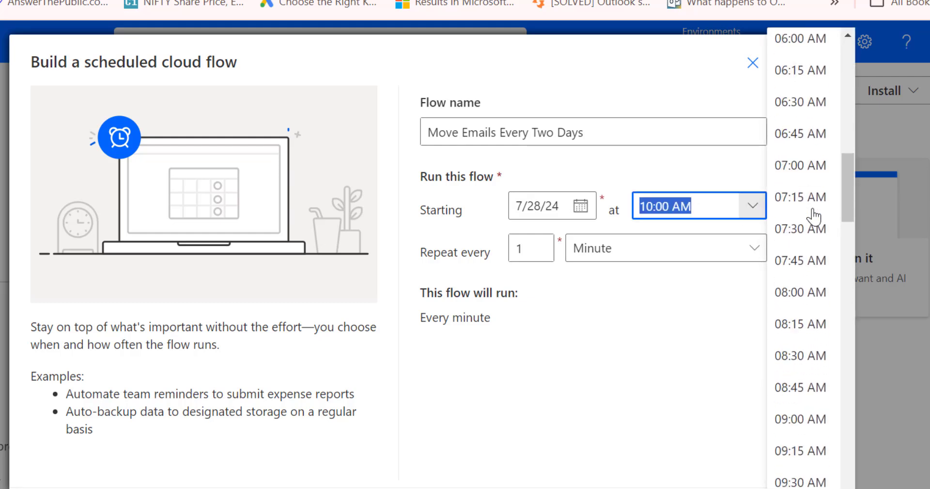
scroll(814, 213, "up", 10)
scroll(815, 213, "up", 4)
left_click(802, 208)
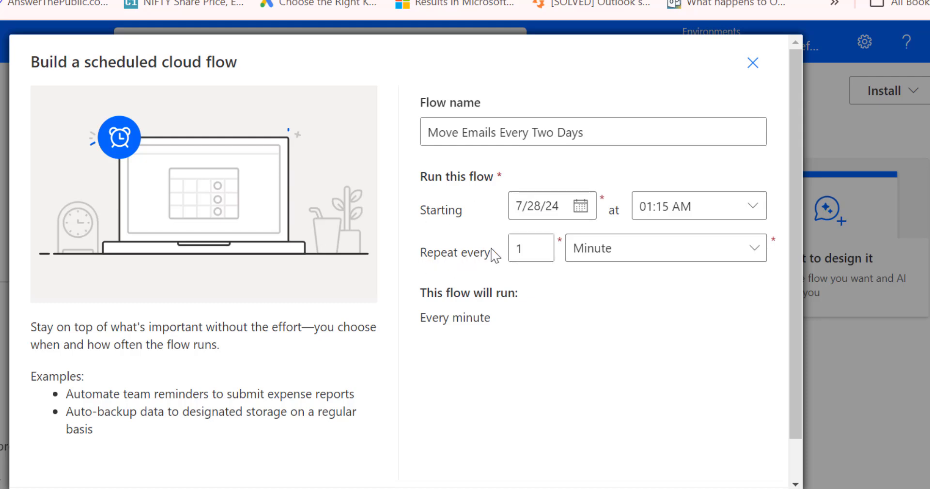
Make it repeat every 1 Day and create the flow.
double_click(534, 249)
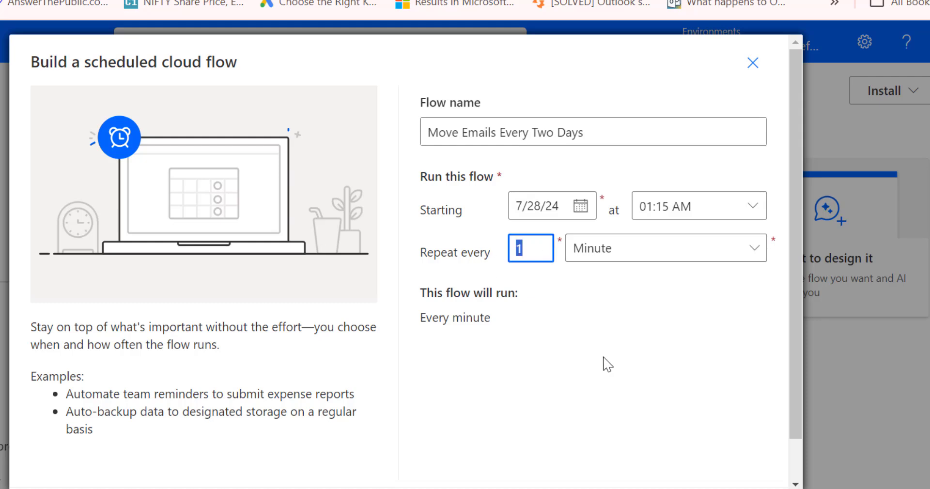
left_click(755, 249)
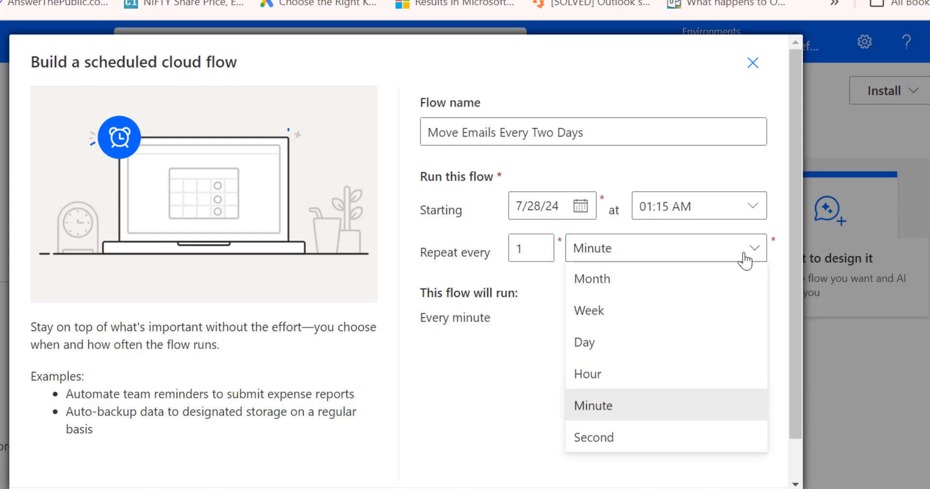
left_click(630, 341)
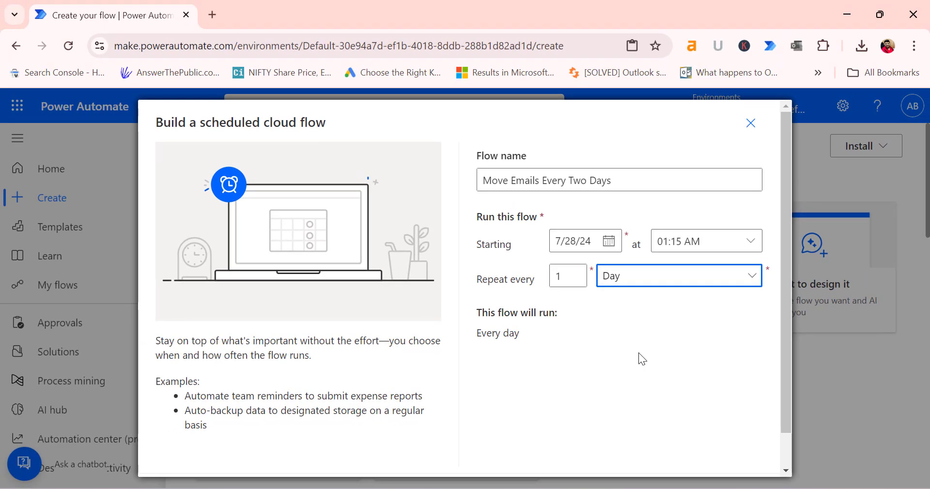
scroll(639, 349, "down", 1)
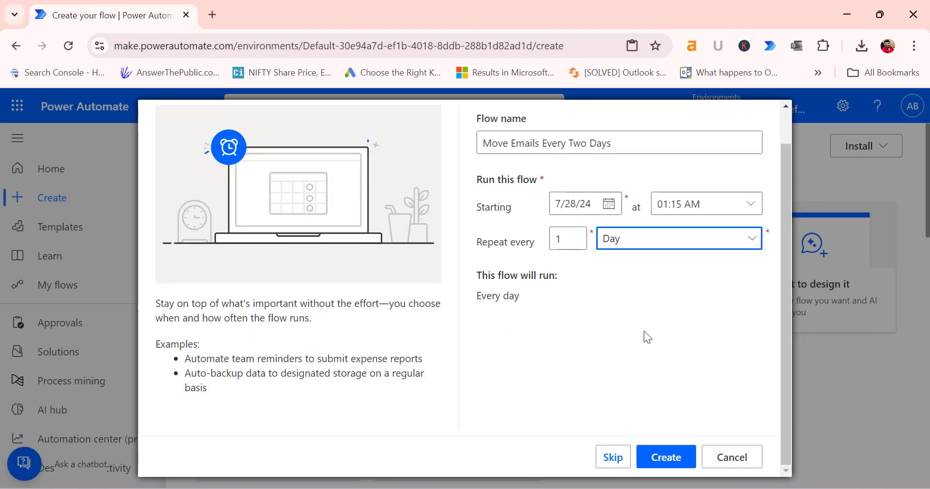
left_click(677, 464)
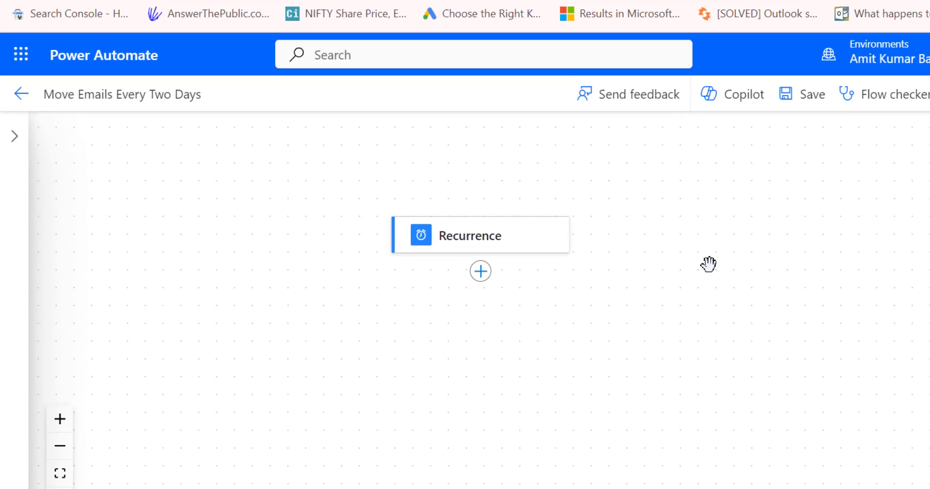
Check the Recurrence trigger's interval, keeping its frequency at Day.
left_click(466, 241)
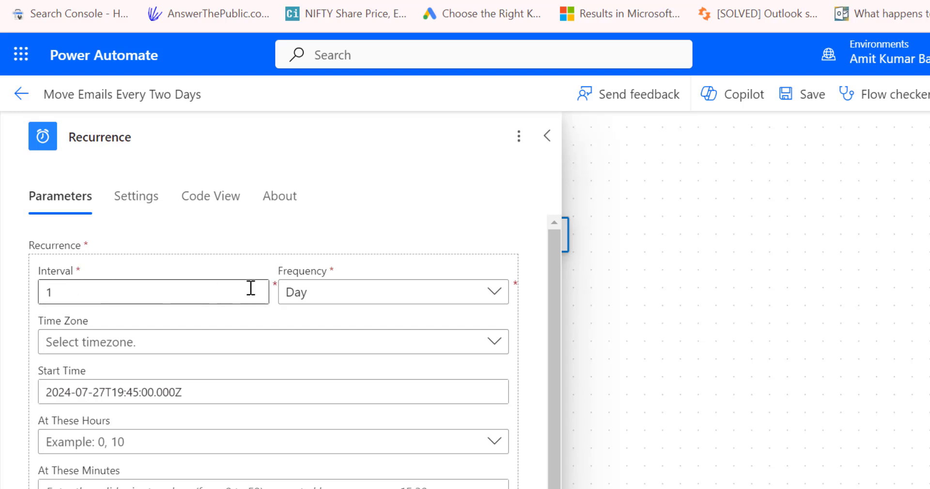
left_click(84, 288)
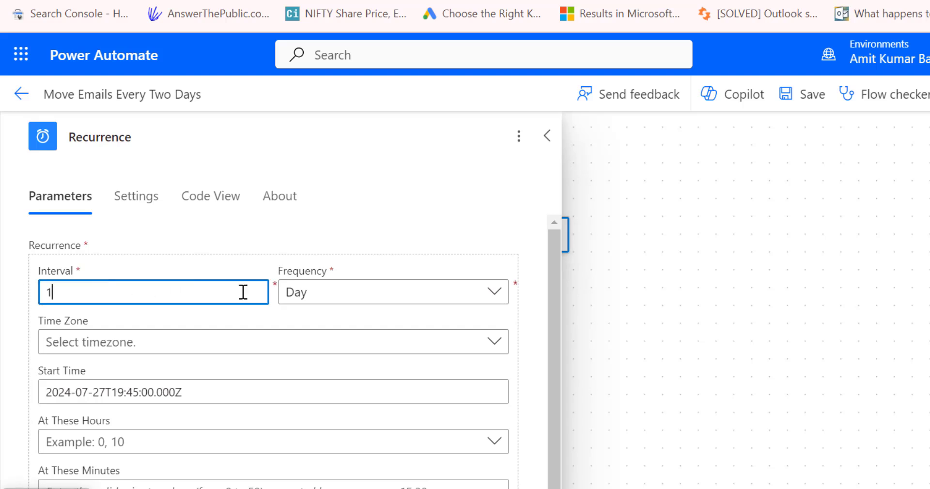
left_click(383, 293)
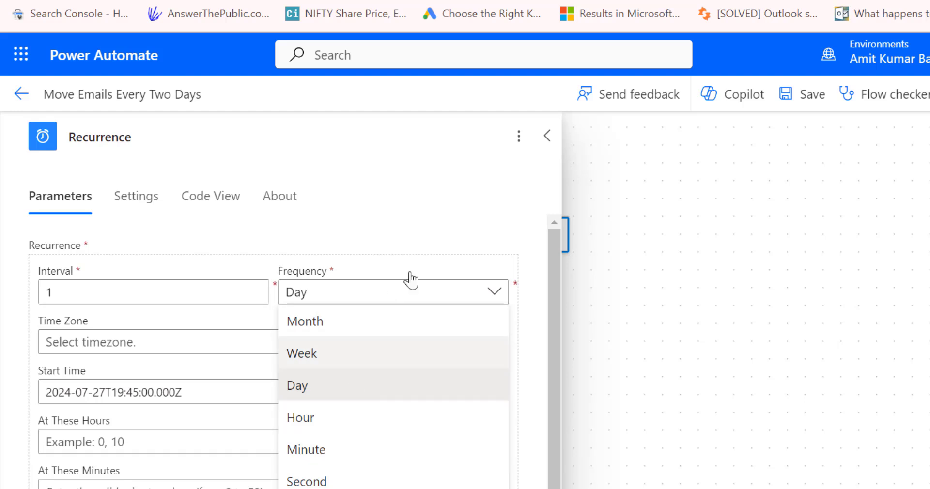
left_click(378, 210)
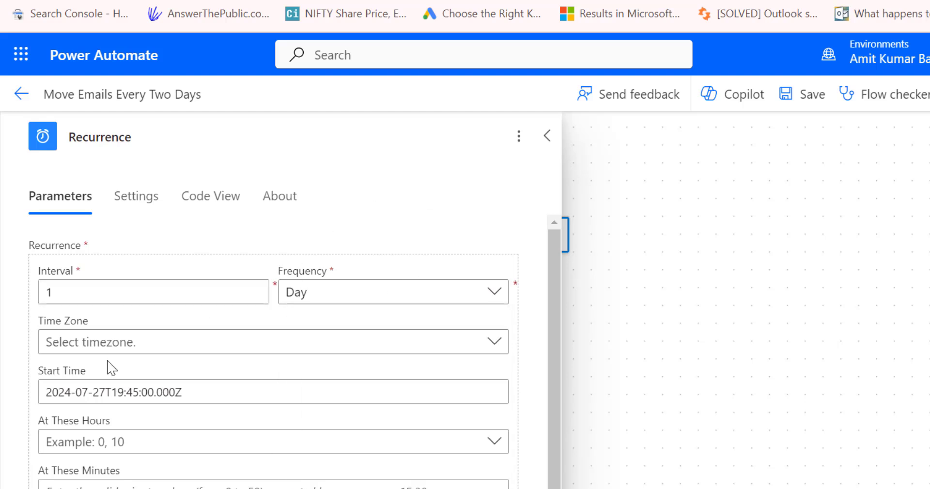
Set the Recurrence time zone to (UTC+05:30) Chennai, Kolkata, Mumbai, New Delhi.
left_click(332, 348)
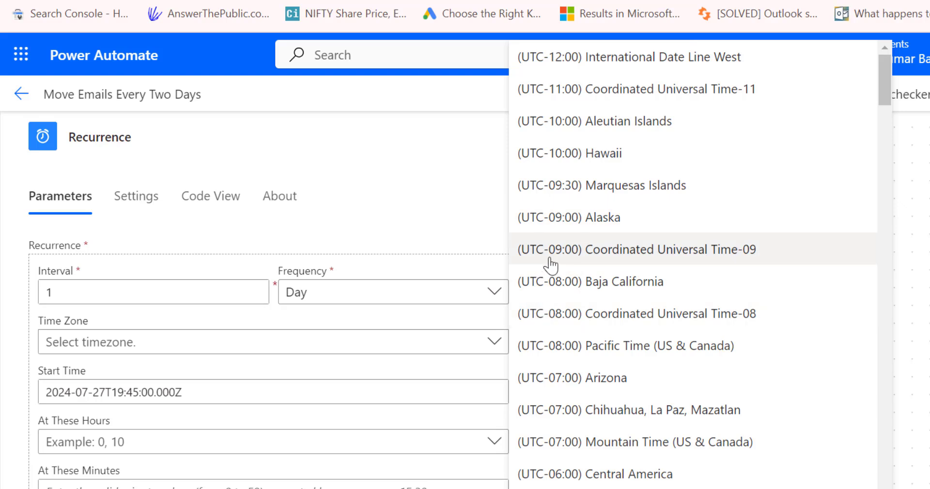
scroll(562, 252, "down", 20)
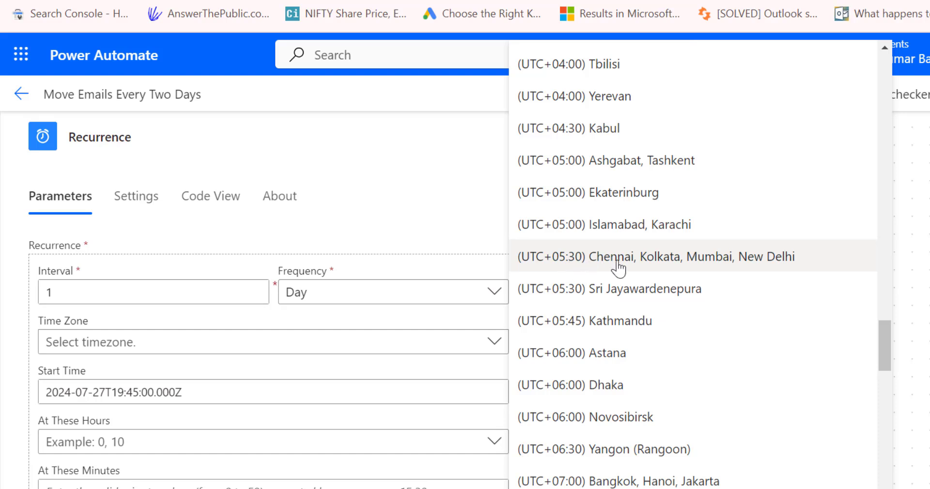
left_click(712, 266)
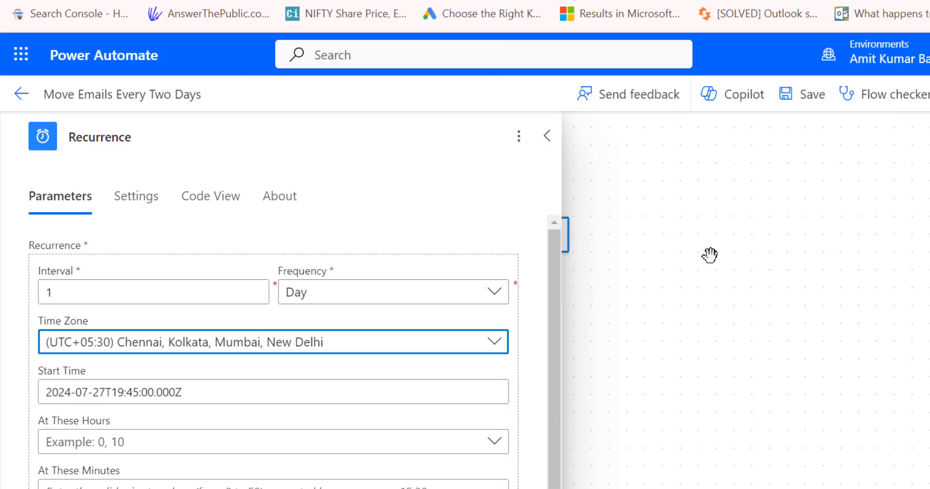
scroll(710, 255, "down", 1)
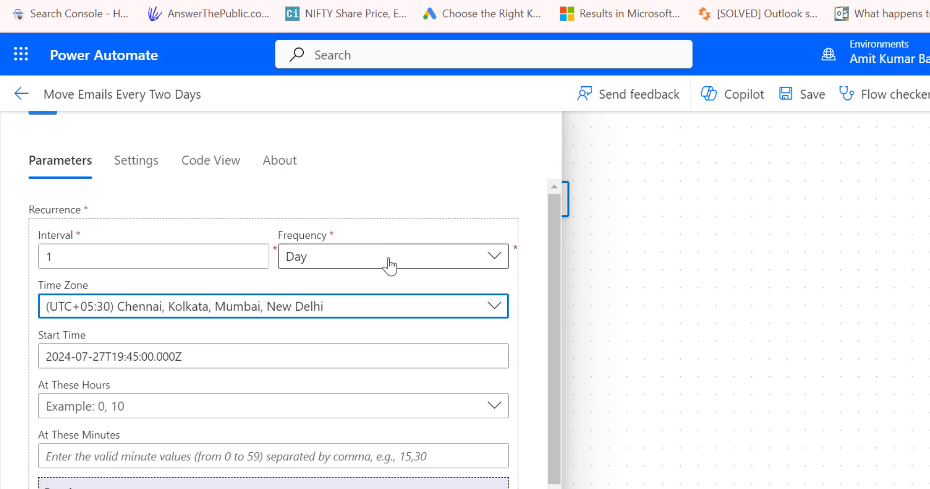
scroll(399, 279, "down", 1)
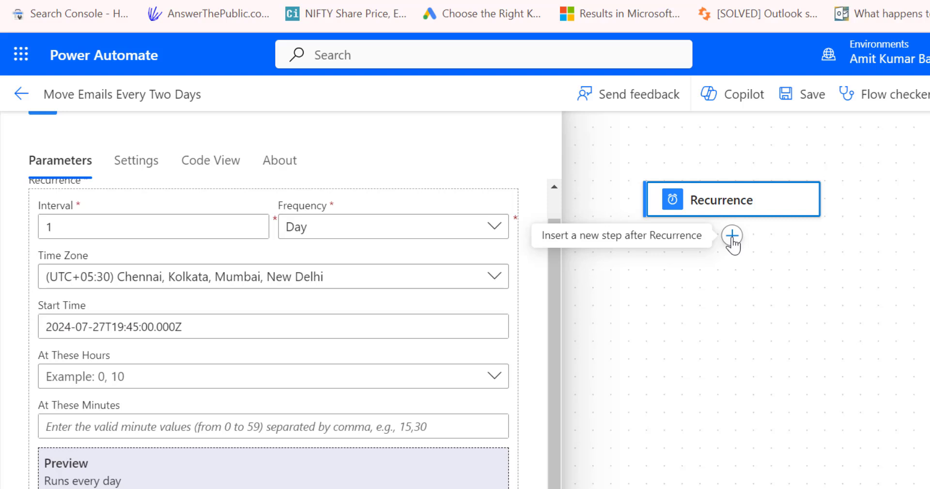
Insert a new action after Recurrence and search for 'get emails'.
left_click(732, 237)
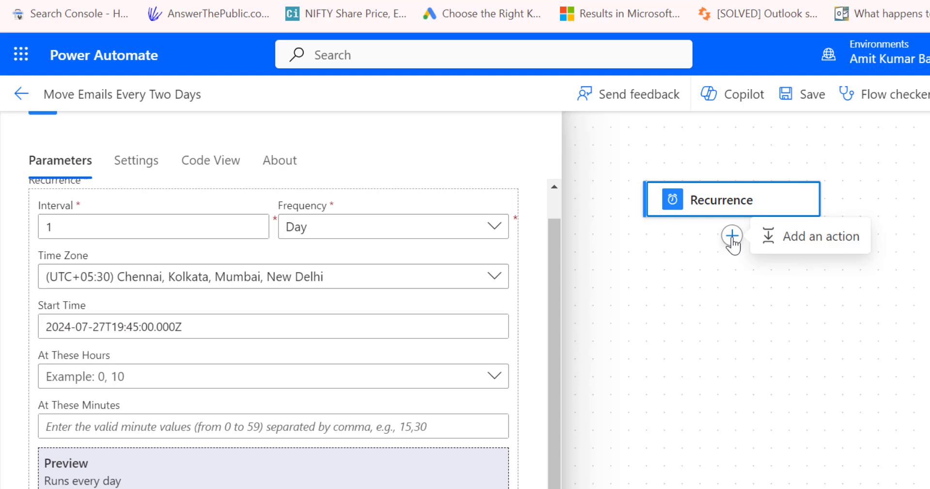
left_click(808, 246)
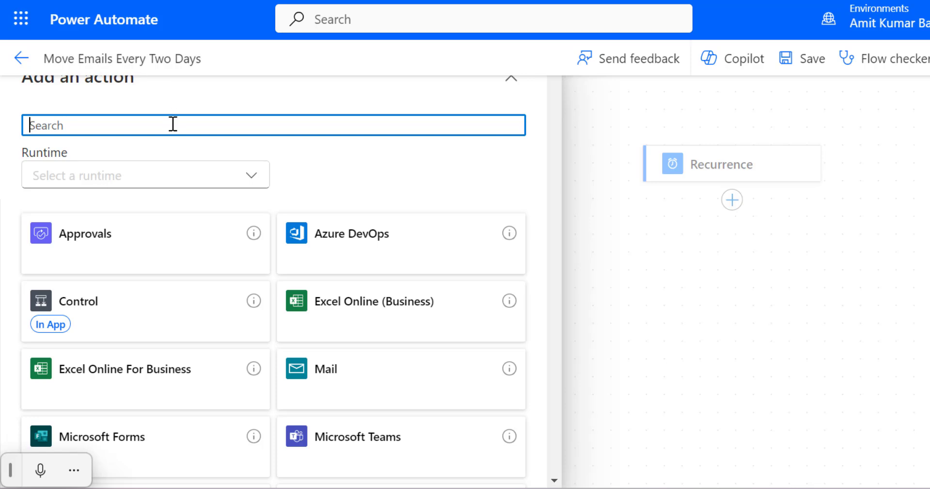
type("get emails")
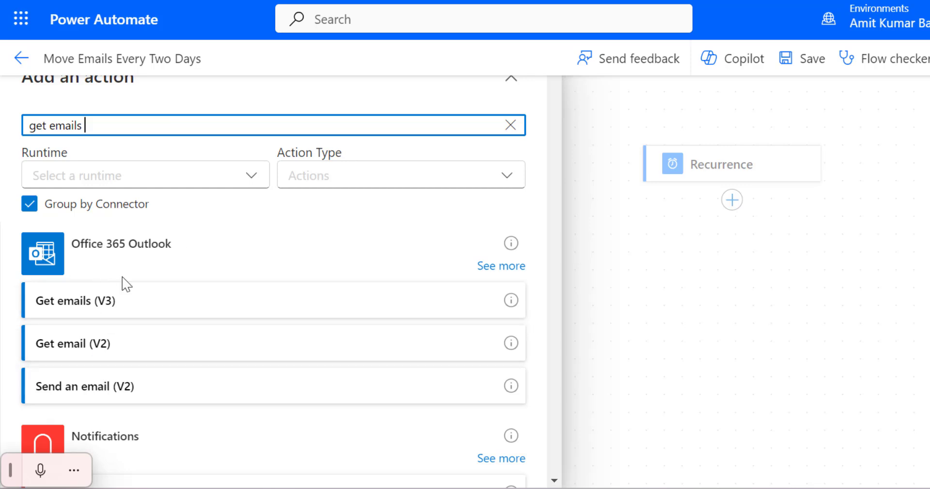
Add Office 365 Outlook's Get emails (V3) action and browse its mailbox folders.
left_click(87, 312)
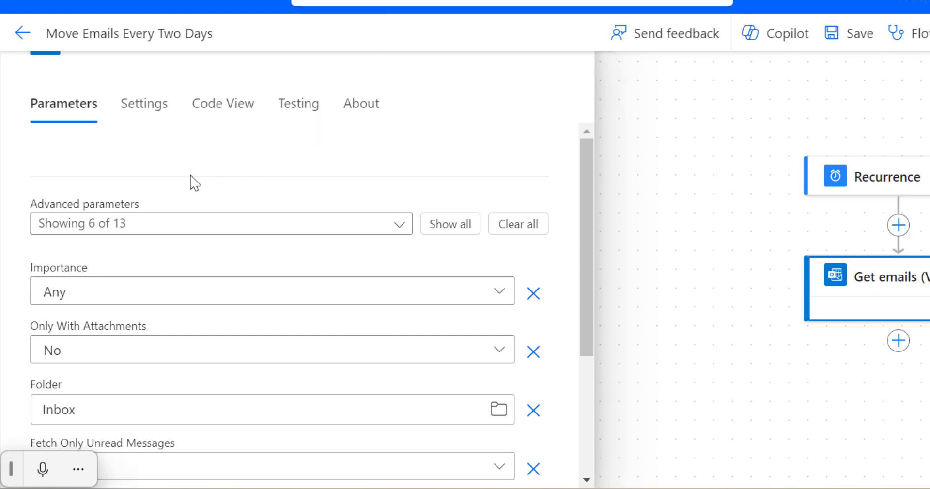
scroll(189, 183, "down", 2)
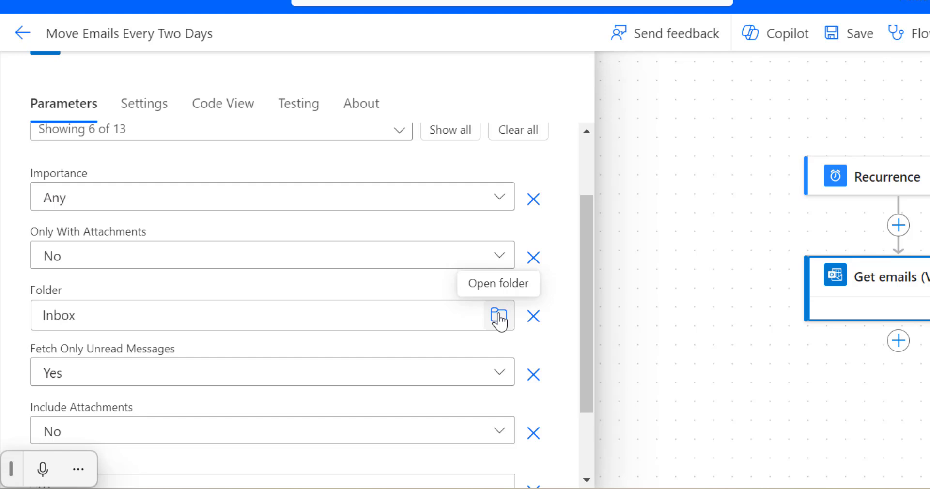
left_click(500, 317)
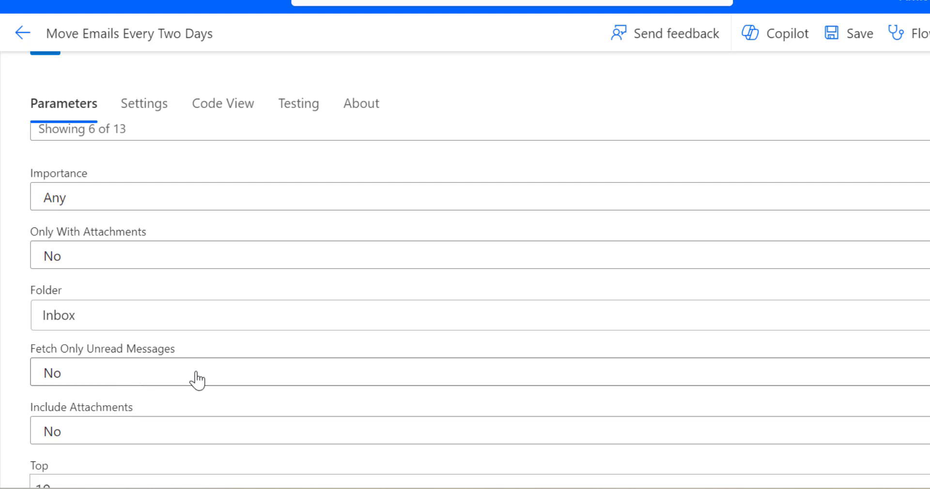
Set Fetch Only Unread Messages and Include Attachments both to Yes.
left_click(925, 372)
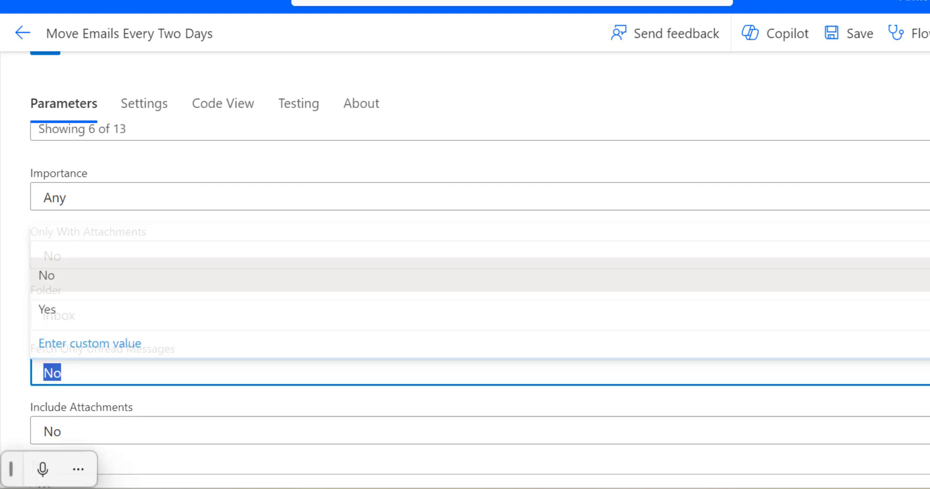
left_click(119, 316)
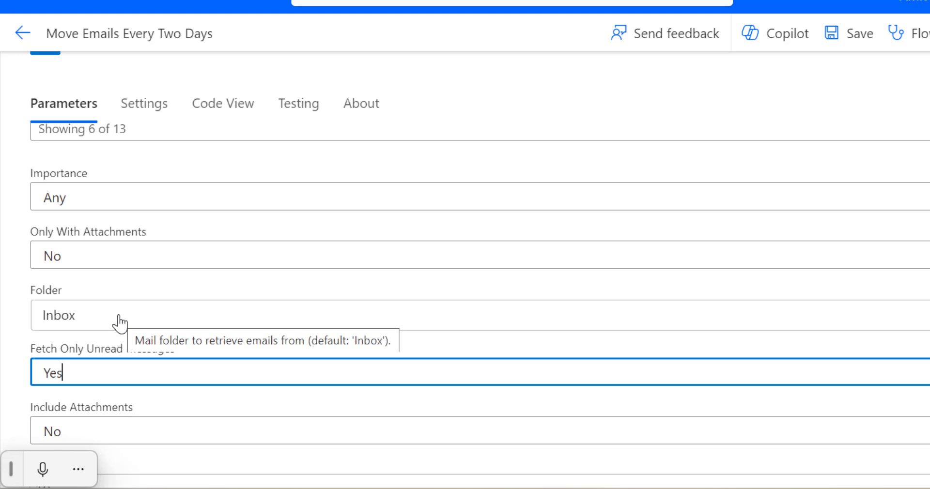
left_click(9, 339)
scroll(11, 339, "down", 1)
scroll(78, 336, "down", 1)
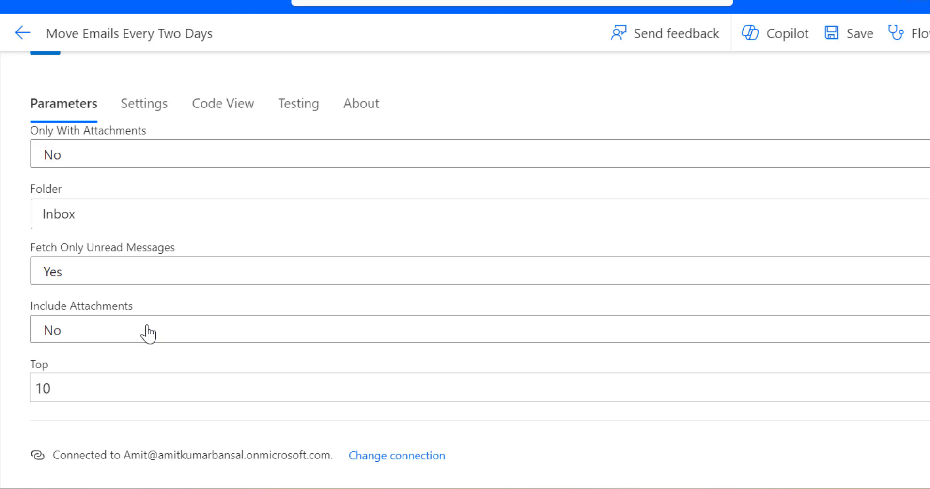
left_click(148, 334)
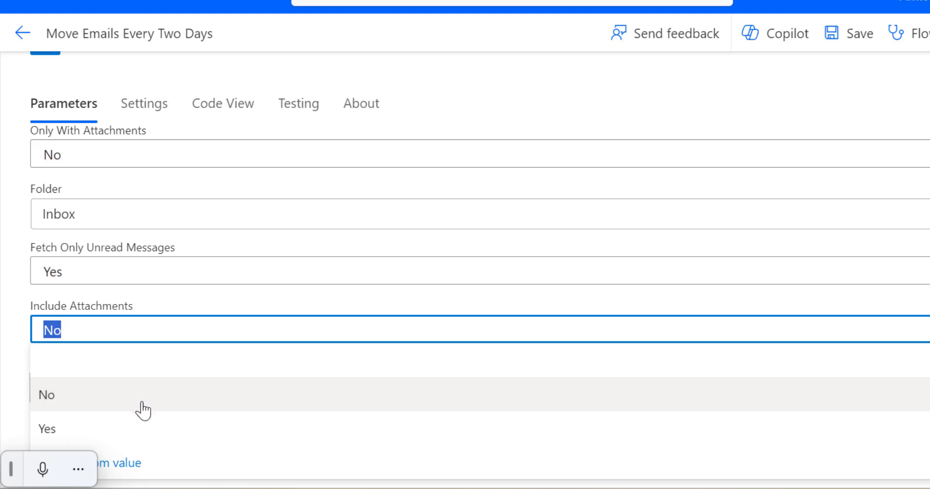
left_click(130, 432)
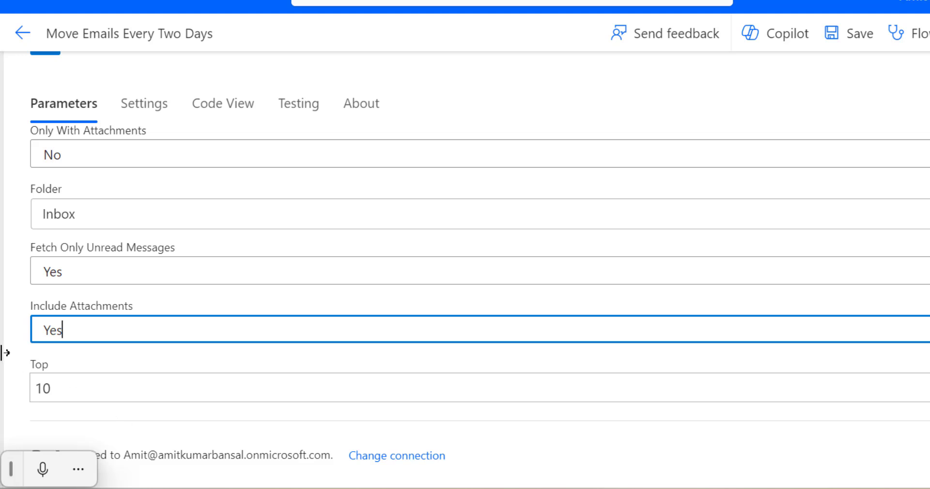
left_click(2, 300)
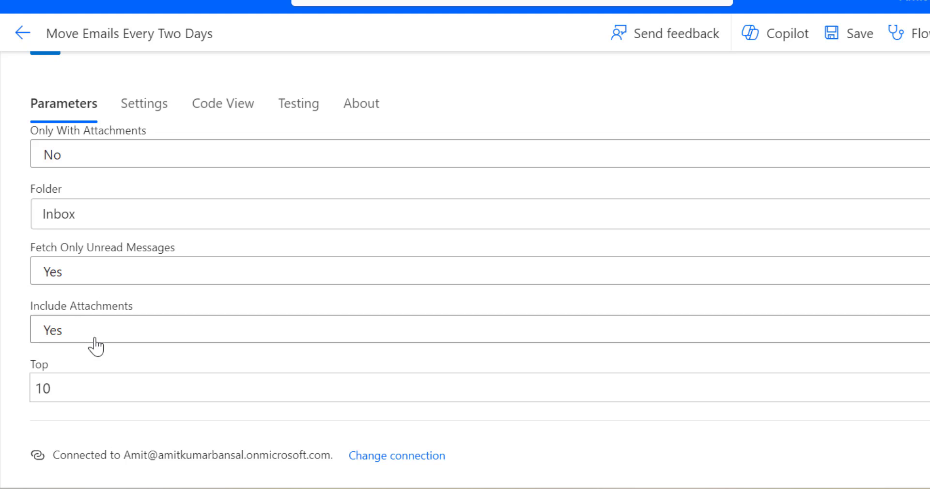
Show all advanced parameters and type 'received' into the Search Query.
scroll(318, 328, "down", 4)
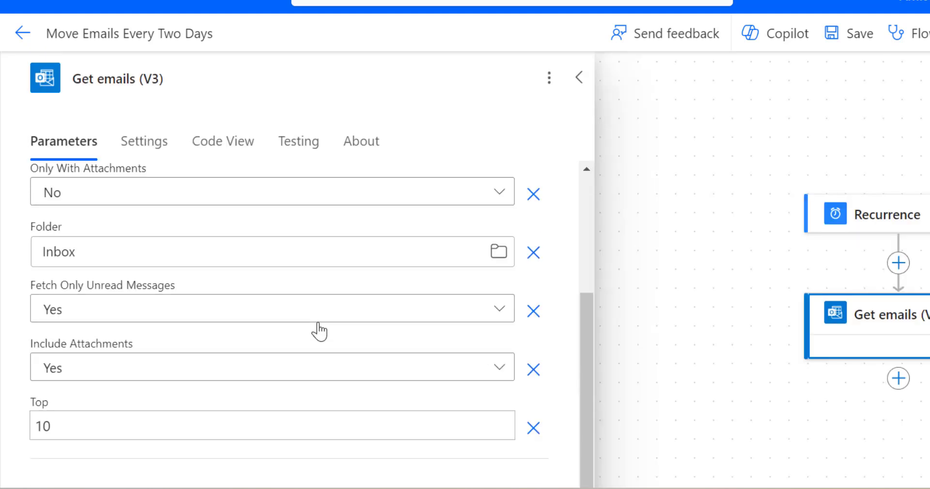
scroll(307, 348, "up", 4)
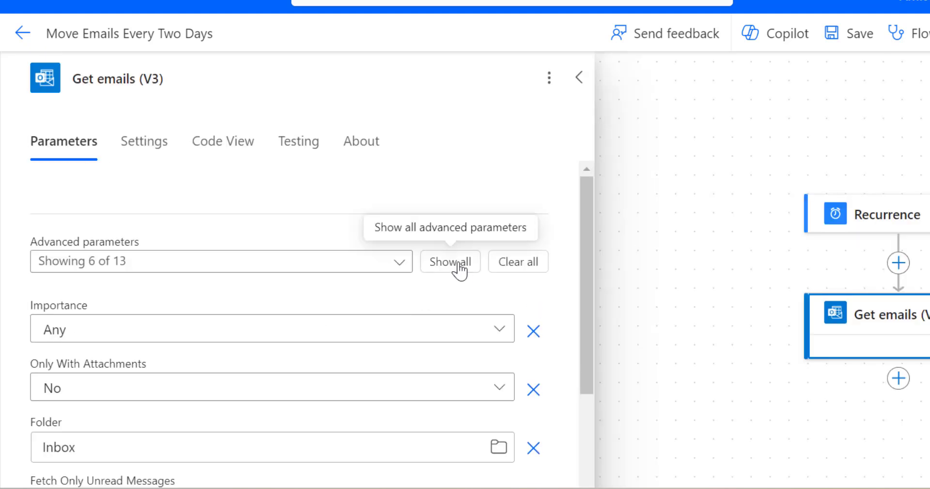
left_click(450, 262)
scroll(435, 286, "down", 6)
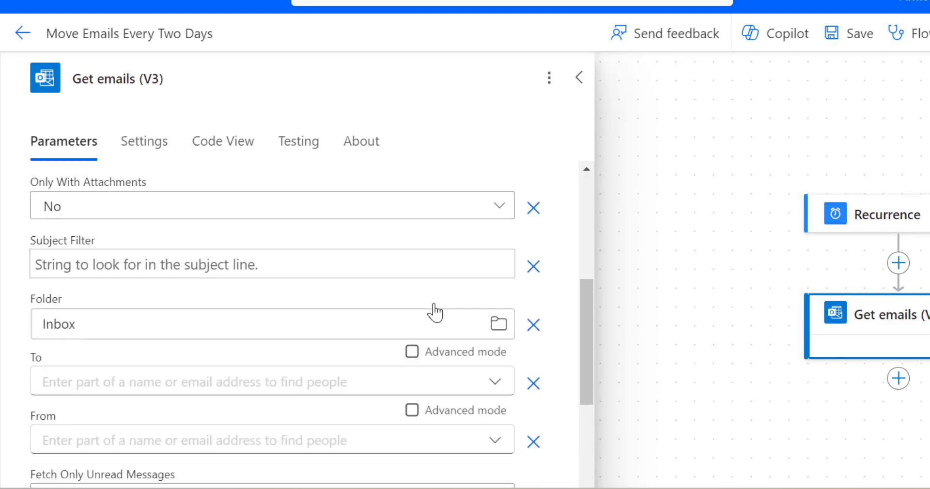
scroll(431, 310, "down", 3)
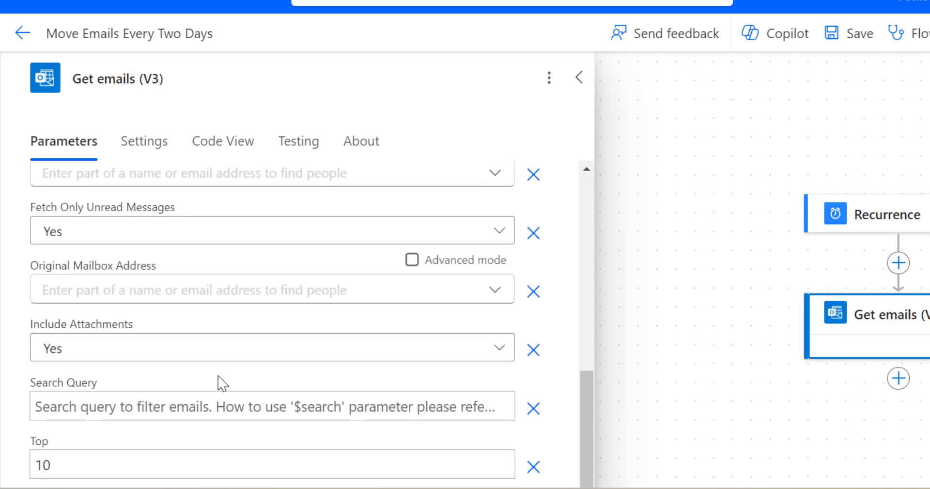
left_click(132, 410)
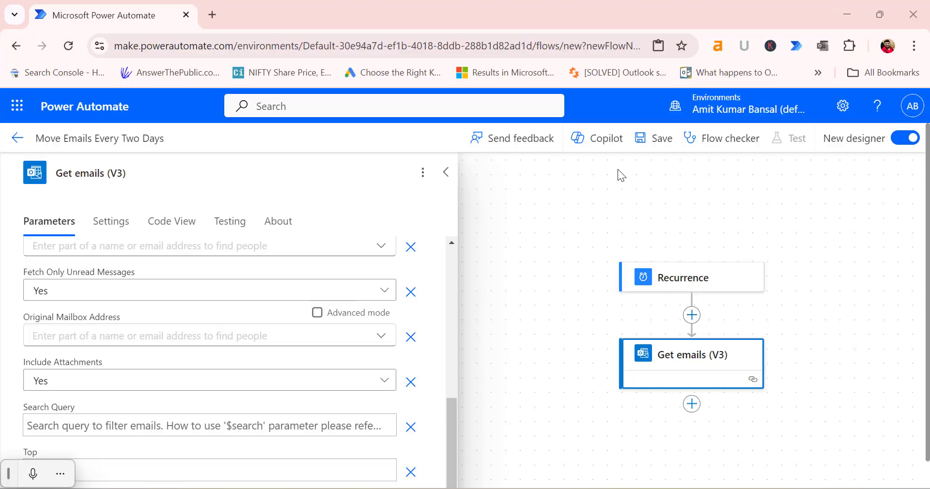
left_click(66, 429)
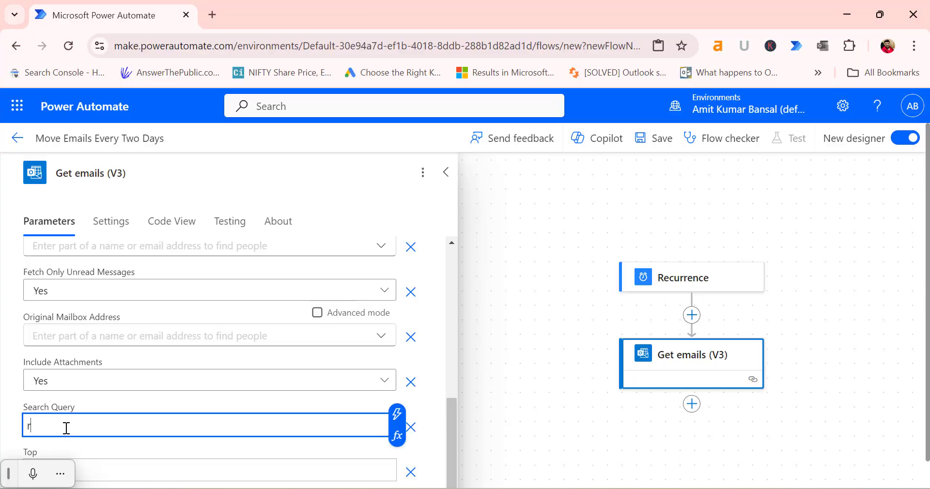
type("received")
Add the expression getpasttime(2,'day') after 'received<' in the Search Query.
left_click(397, 436)
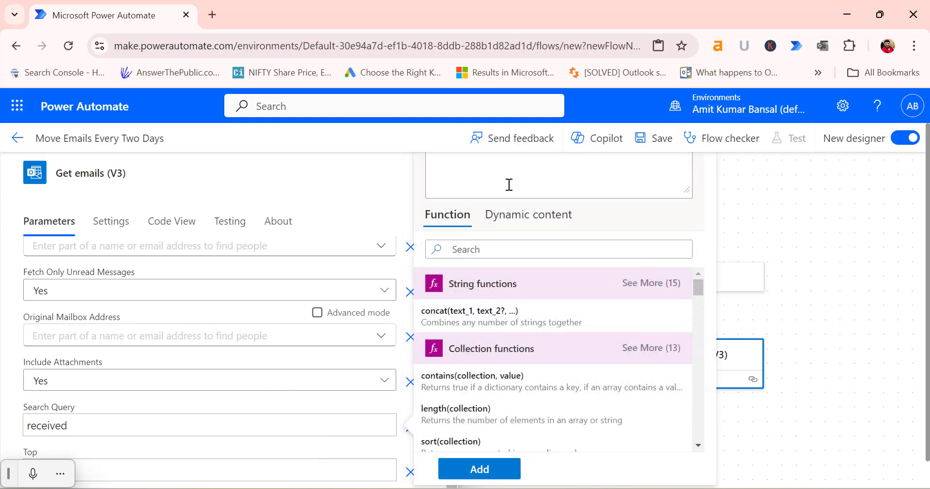
key("ctrl+minus")
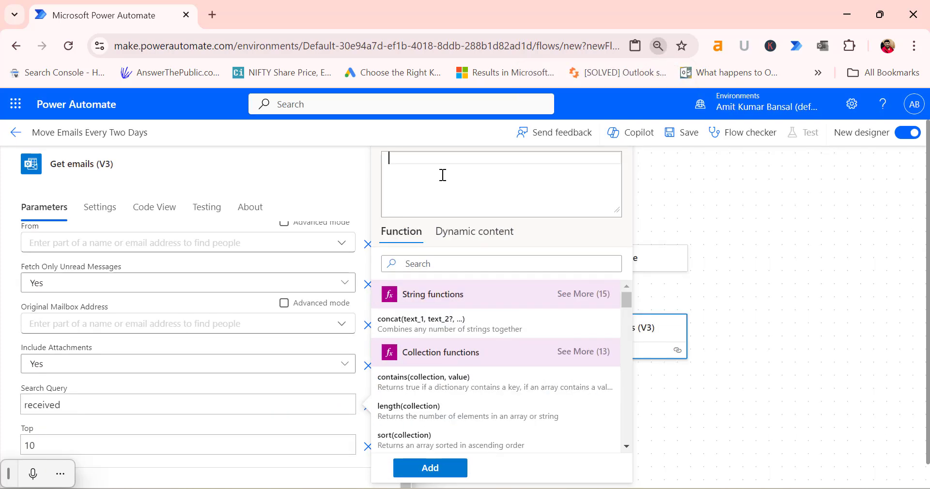
type("getpast")
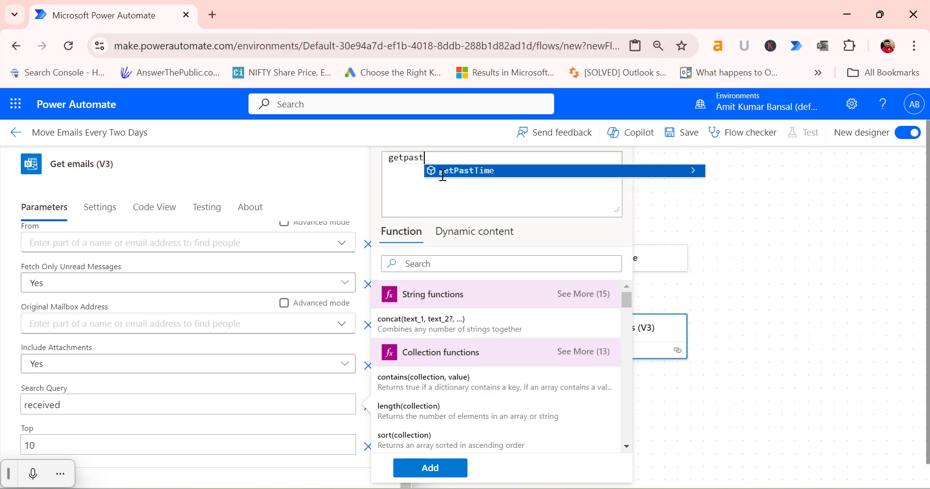
type("time(")
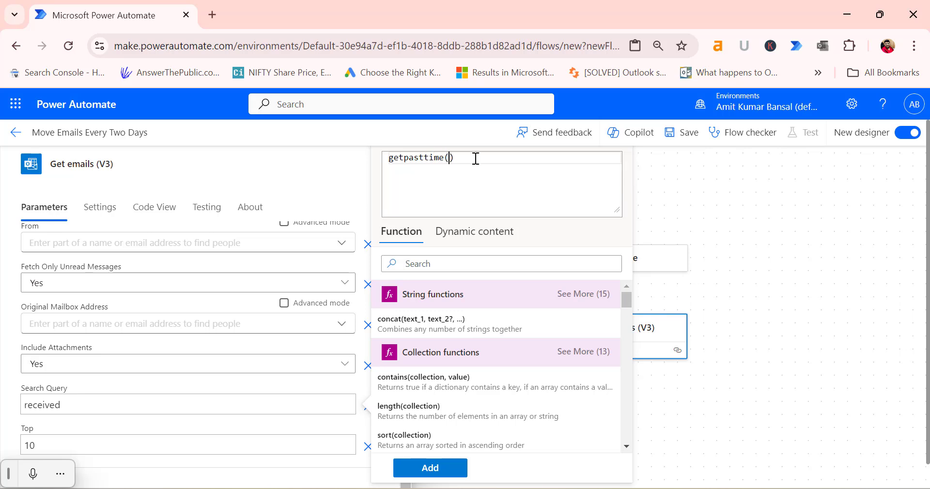
type("2")
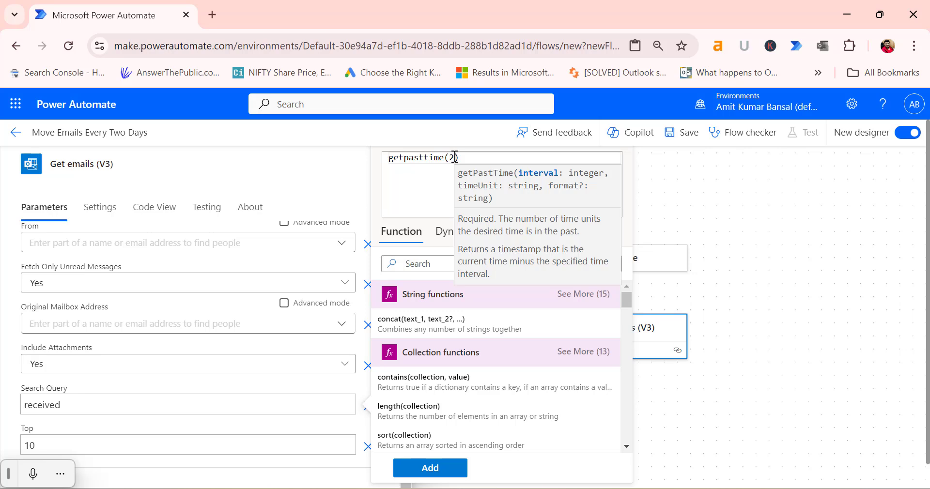
type(",'day'")
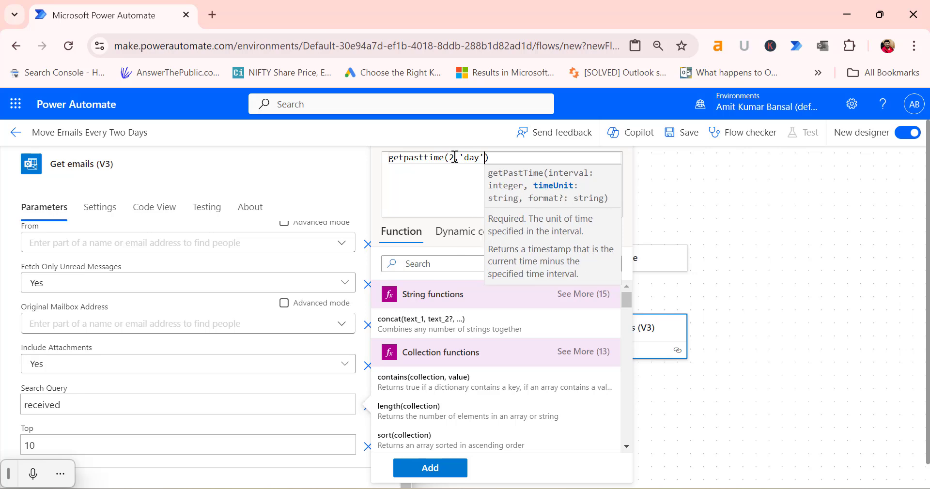
left_click(431, 469)
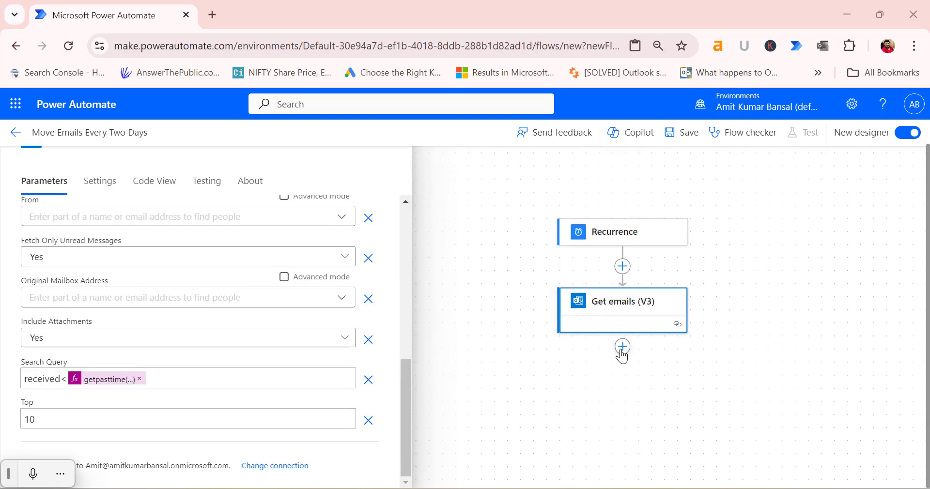
Add Office 365 Outlook's Move email (V2) action below Get emails, searching 'move emails'.
left_click(622, 347)
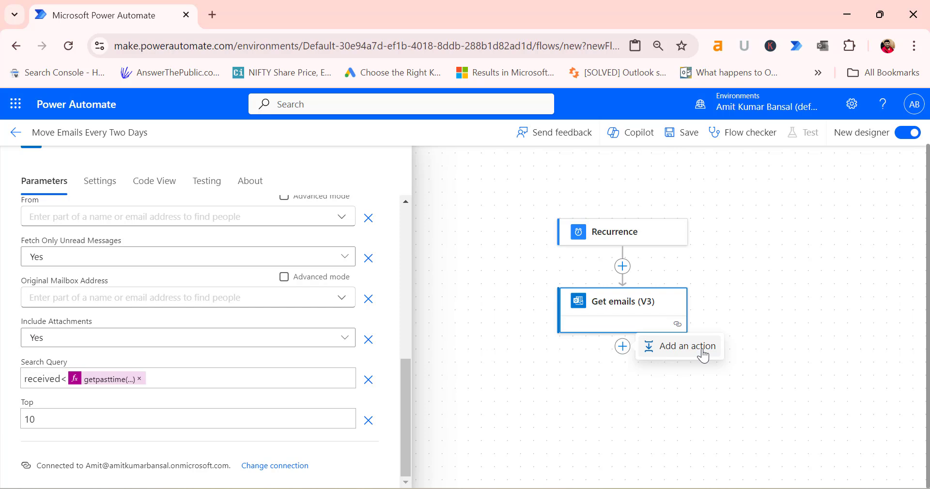
left_click(684, 354)
type("move")
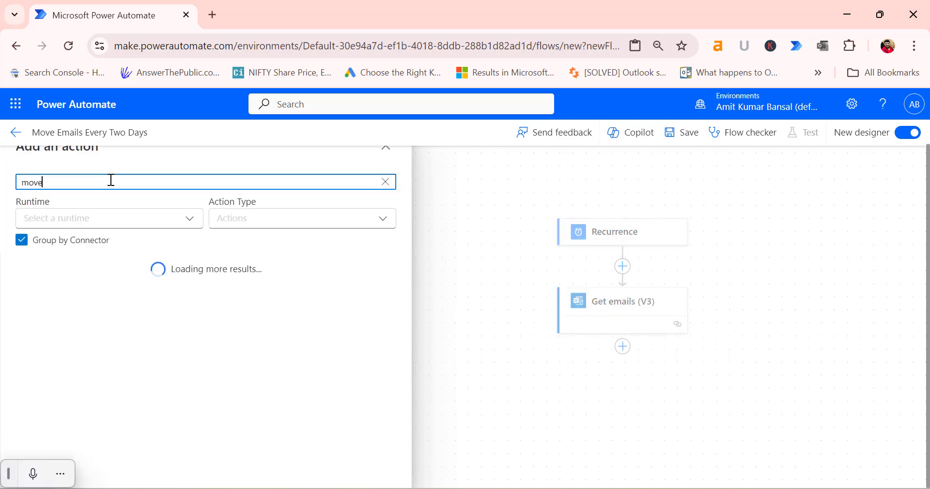
type(" emails")
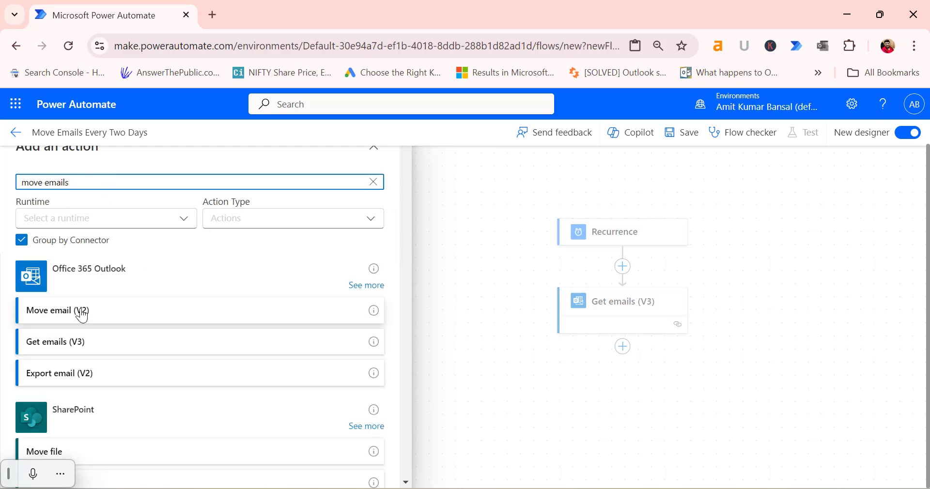
left_click(71, 323)
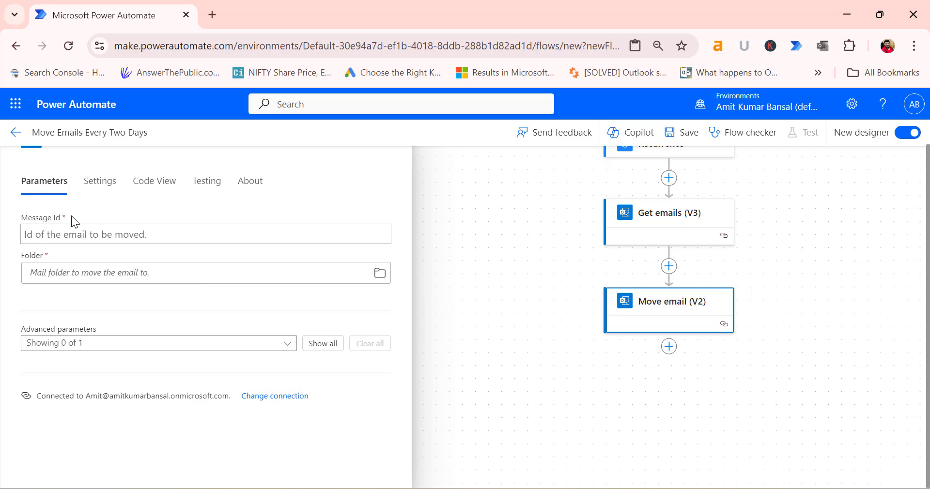
Fill Move email's Message Id with the Get emails (V3) Message Id dynamic value.
left_click(97, 233)
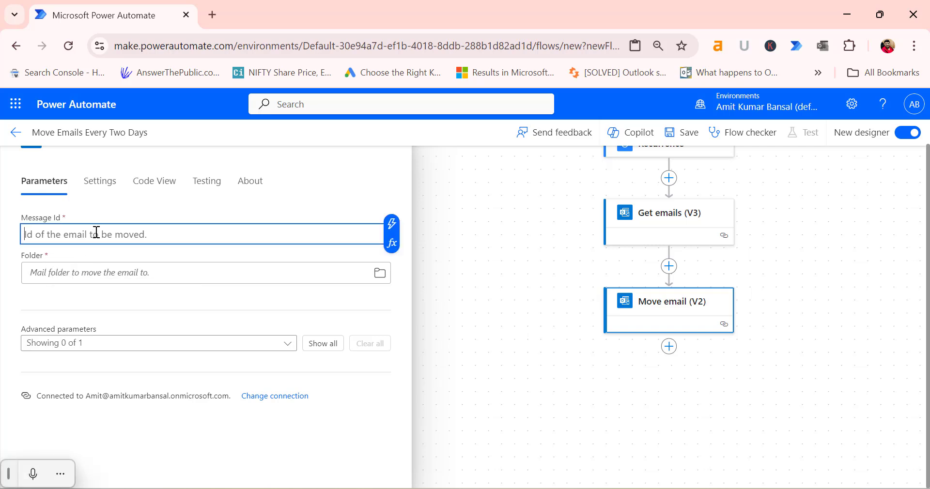
left_click(392, 224)
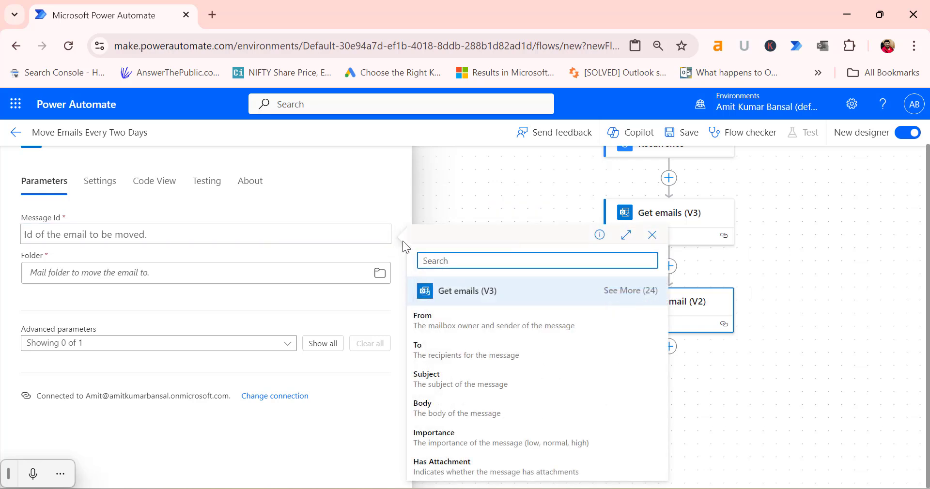
key("Escape")
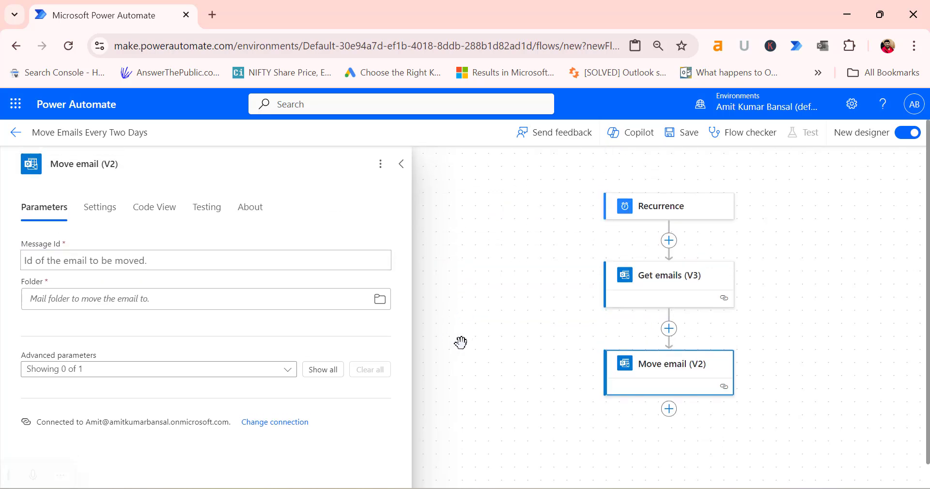
left_click(322, 257)
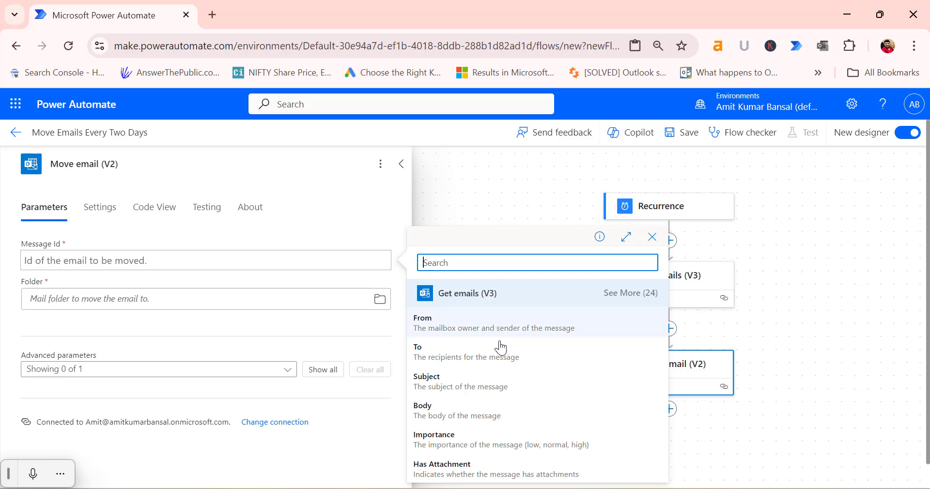
scroll(500, 359, "down", 1)
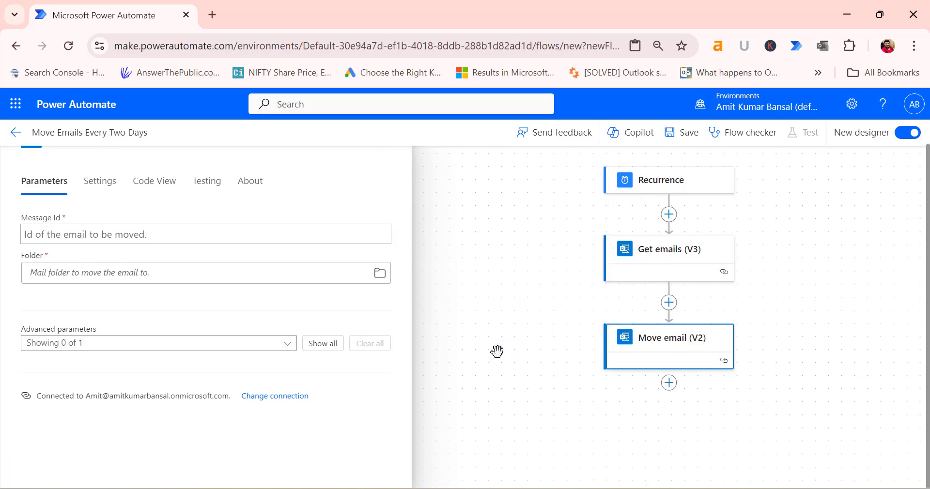
left_click(279, 228)
left_click(632, 296)
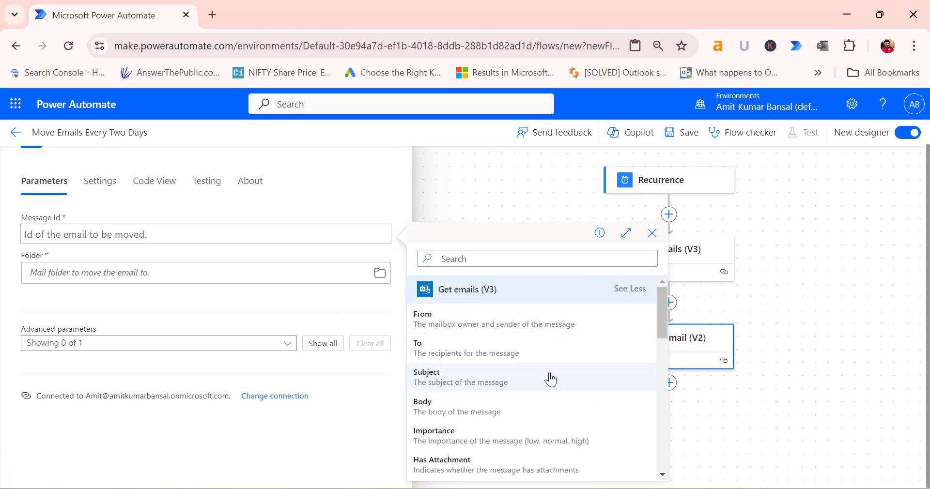
scroll(550, 378, "down", 3)
scroll(551, 379, "down", 1)
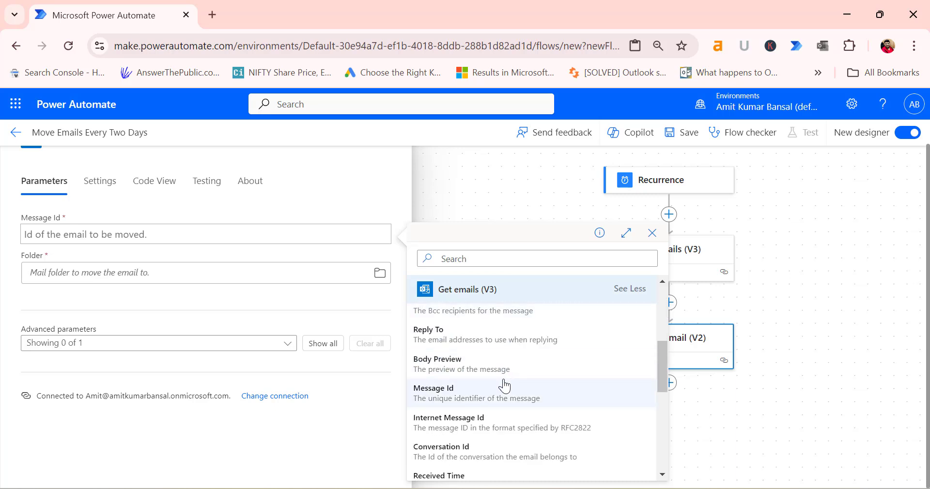
left_click(467, 399)
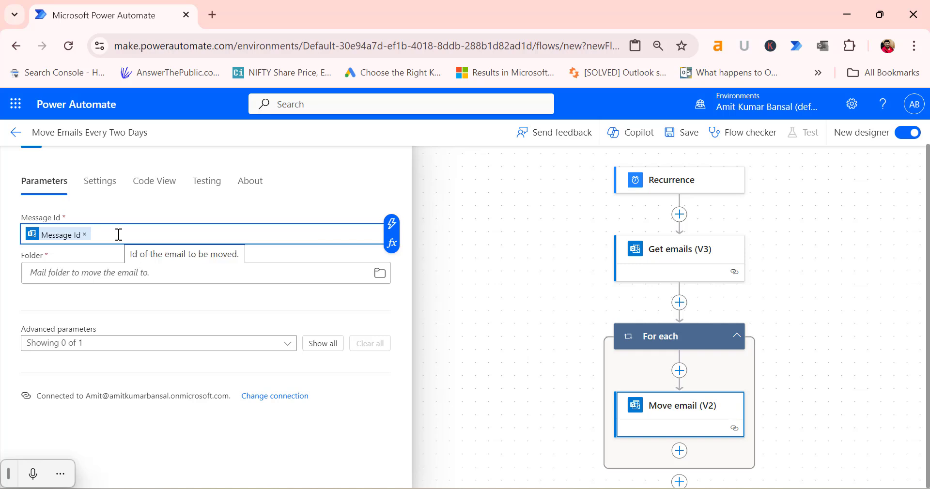
Set the Move email (V2) destination Folder to 'Emails from Bank' from the mailbox folders.
left_click(72, 273)
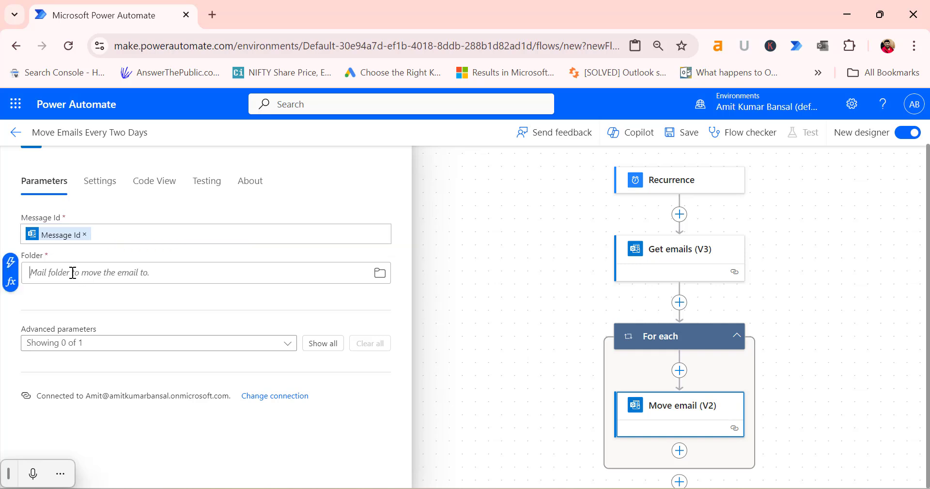
left_click(380, 275)
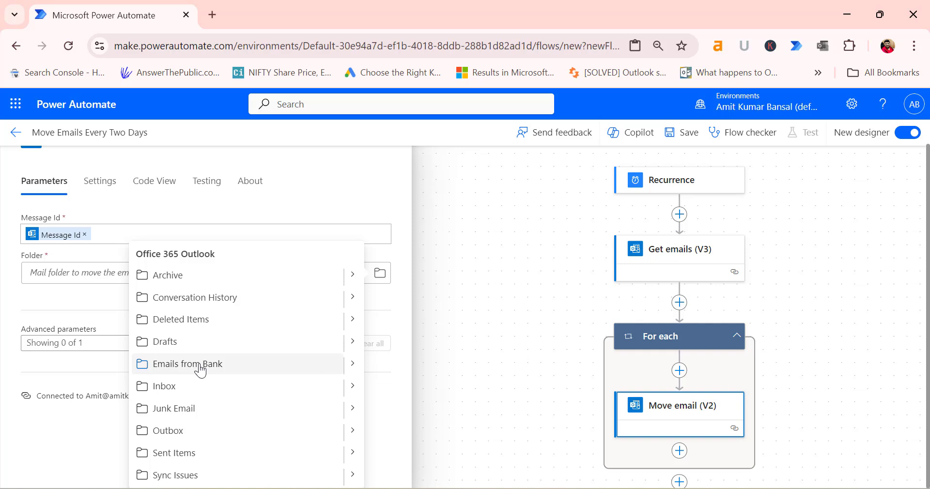
left_click(201, 371)
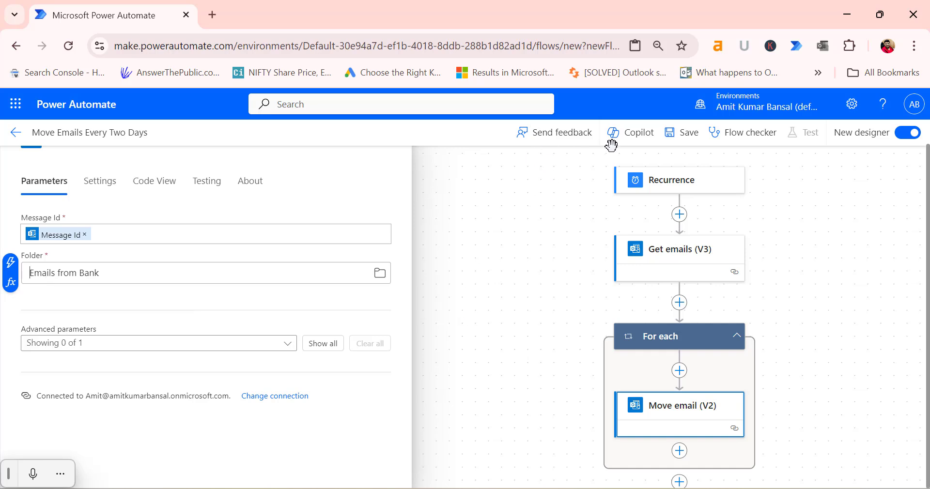
Save the 'Move Emails Every Two Days' flow and confirm Flow checker reports no errors or warnings.
left_click(692, 139)
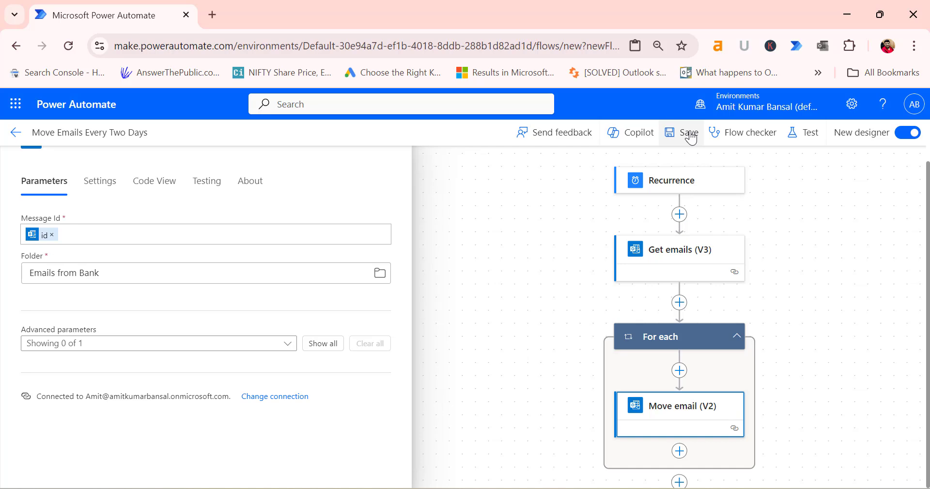
left_click(744, 132)
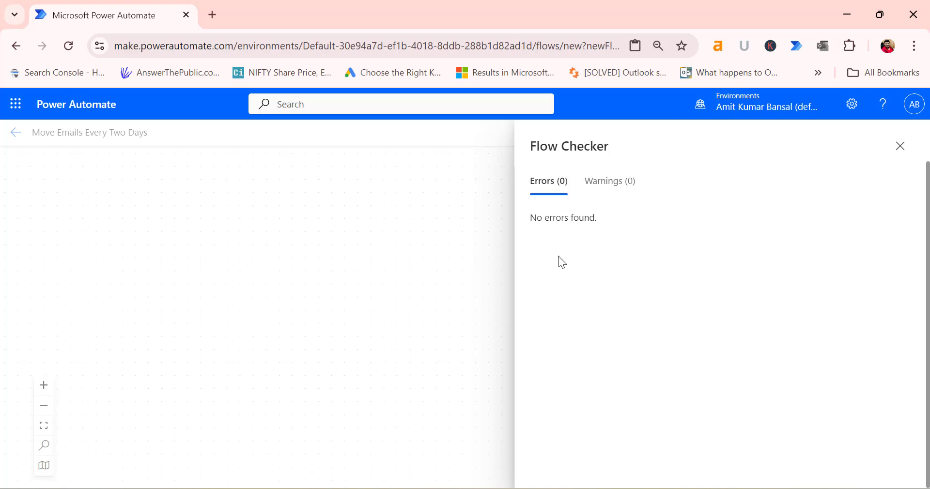
Leave the designer for My flows and turn off the older instant 'Move Emails' flow.
left_click(16, 133)
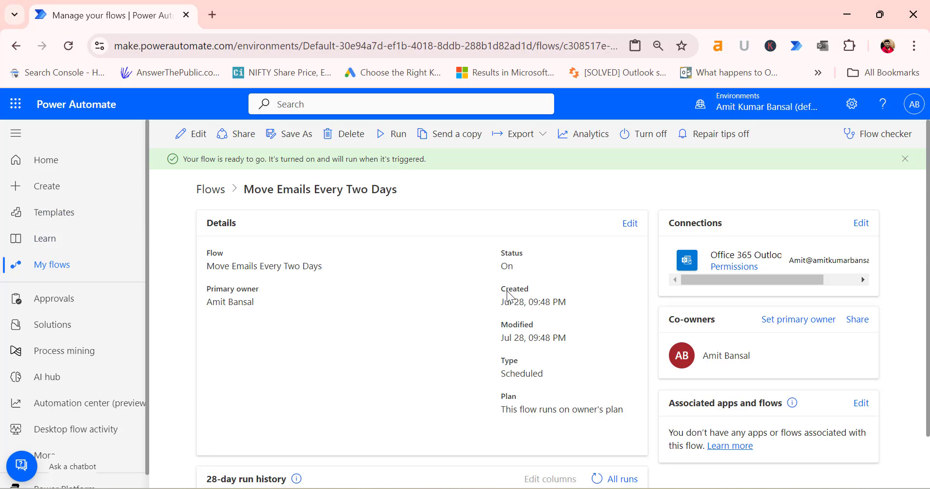
left_click(39, 266)
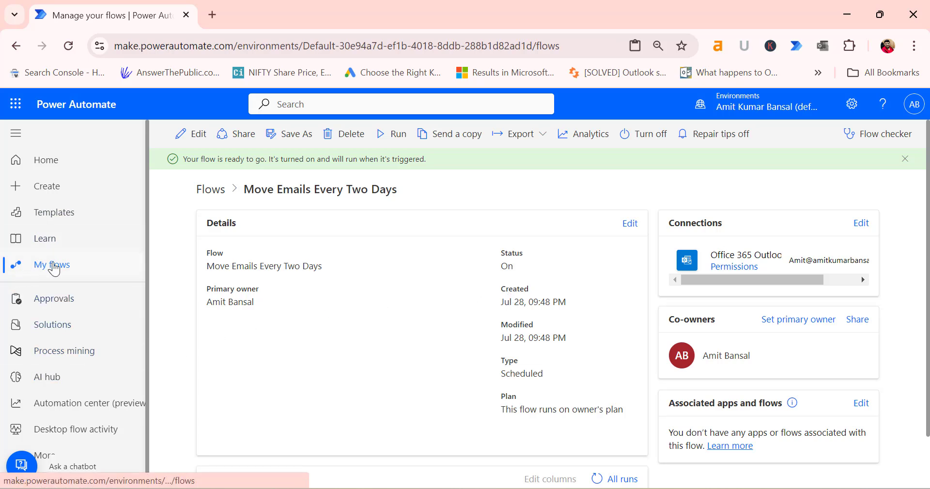
left_click(531, 322)
left_click(361, 411)
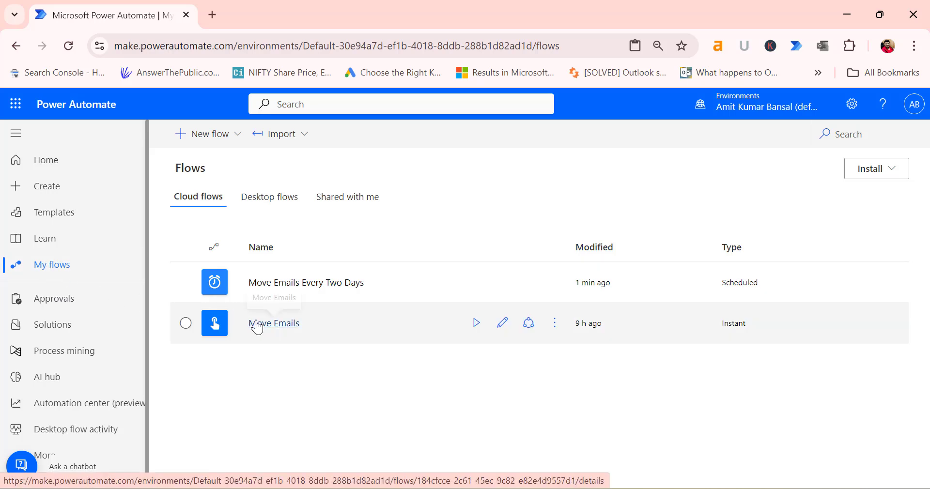
left_click(555, 327)
left_click(556, 332)
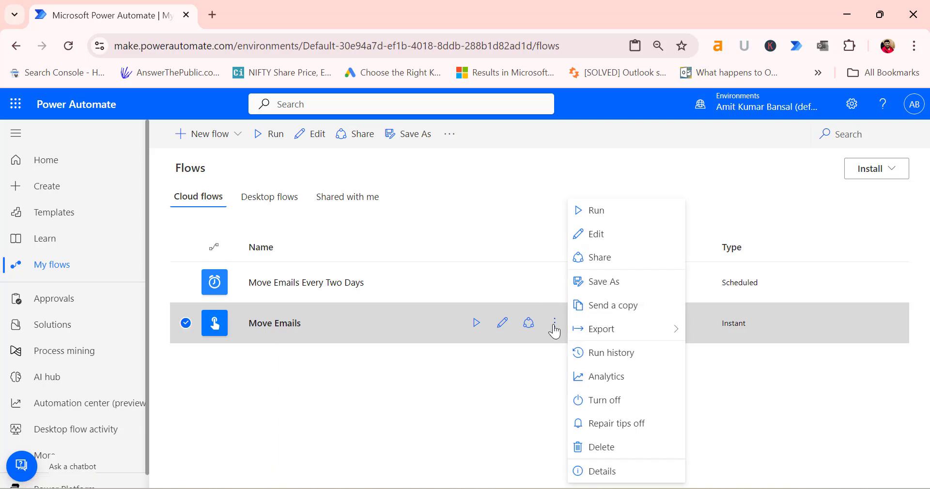
left_click(612, 402)
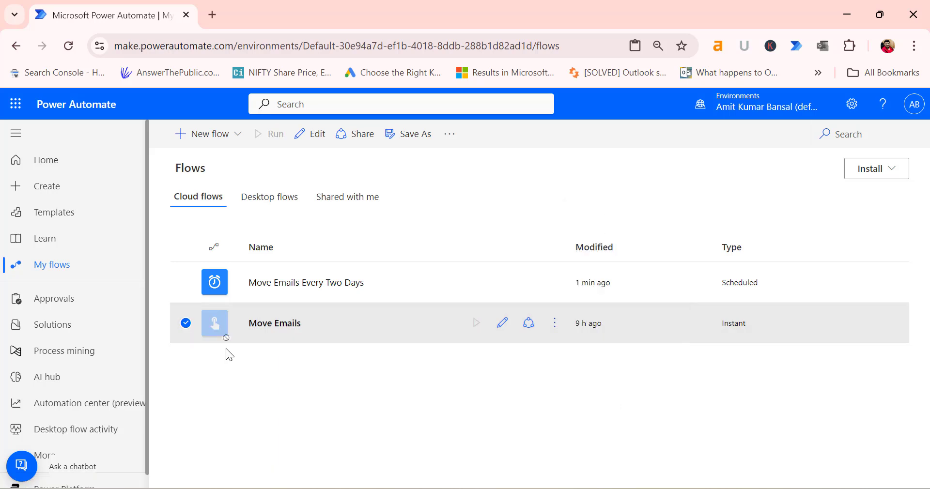